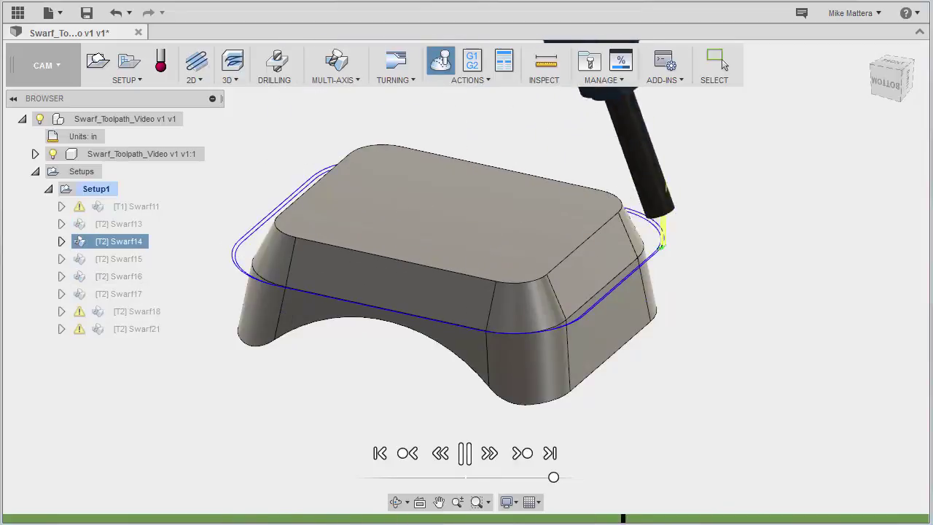
Play back the simulation of the existing swarf toolpaths around the tapered part.
{"action": "left_click", "coordinate": [465, 453]}
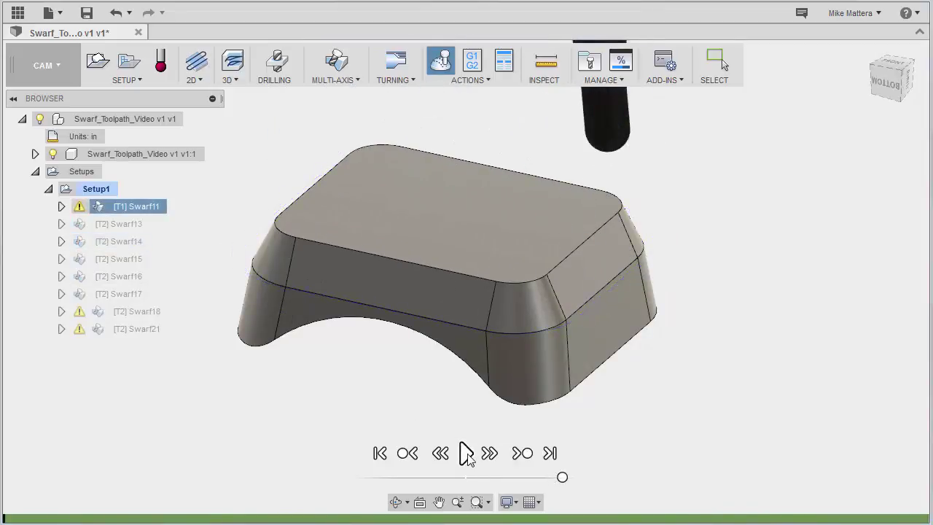
{"action": "left_click", "coordinate": [465, 454]}
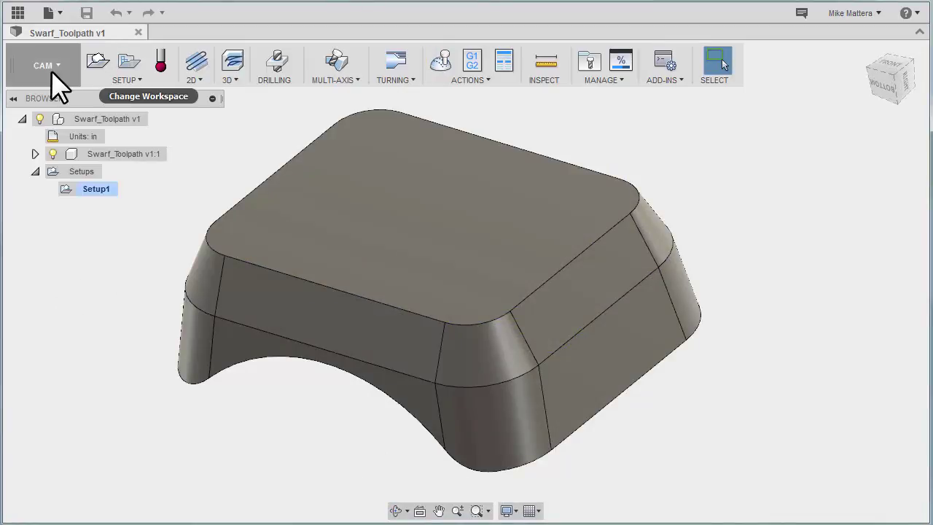
Create a multi-axis Swarf toolpath around the upper tapered side faces using tool 2, the Ø1/2" flat SwiftCarb Rampmill.
{"action": "left_click", "coordinate": [355, 85]}
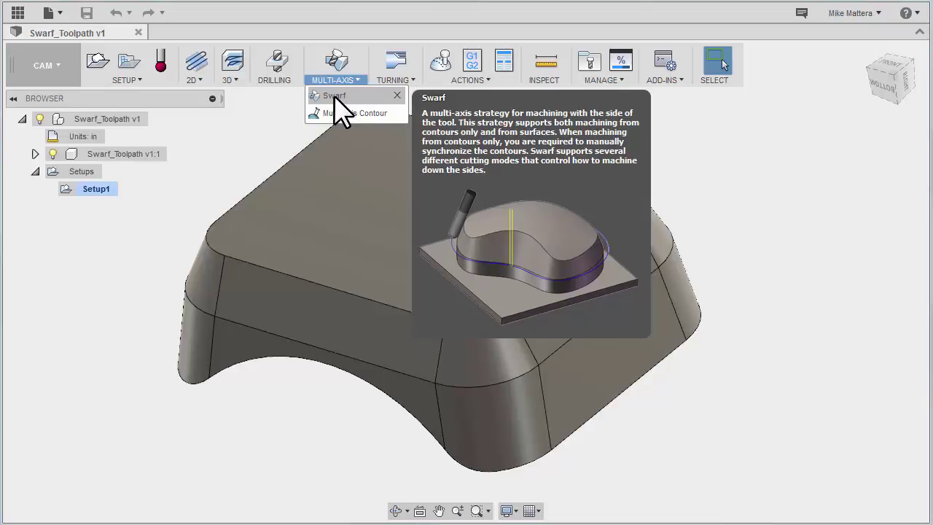
{"action": "left_click_drag", "start_coordinate": [339, 100], "coordinate": [337, 54]}
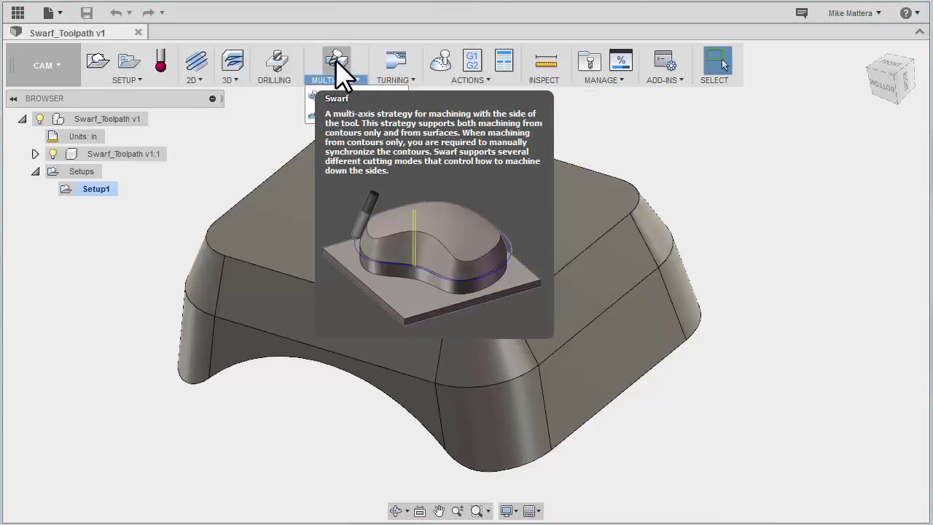
{"action": "left_click", "coordinate": [338, 64]}
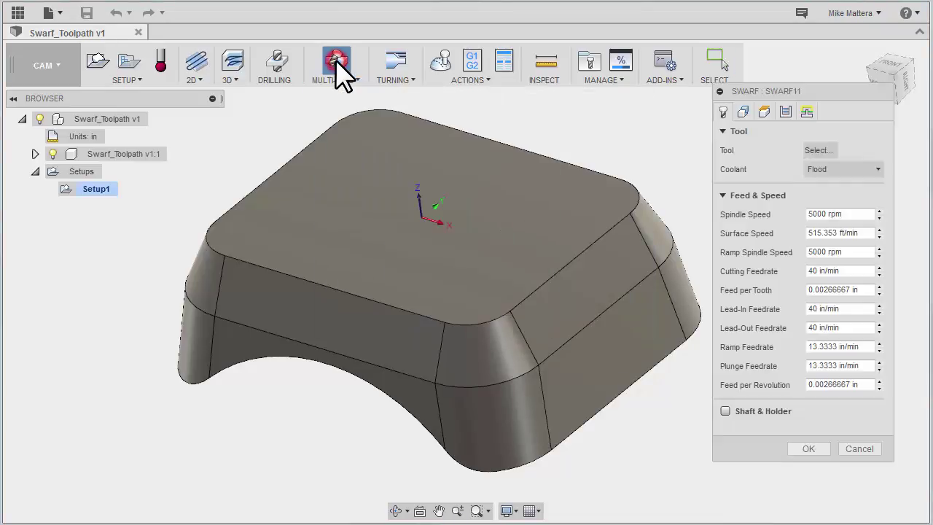
{"action": "left_click", "coordinate": [817, 150]}
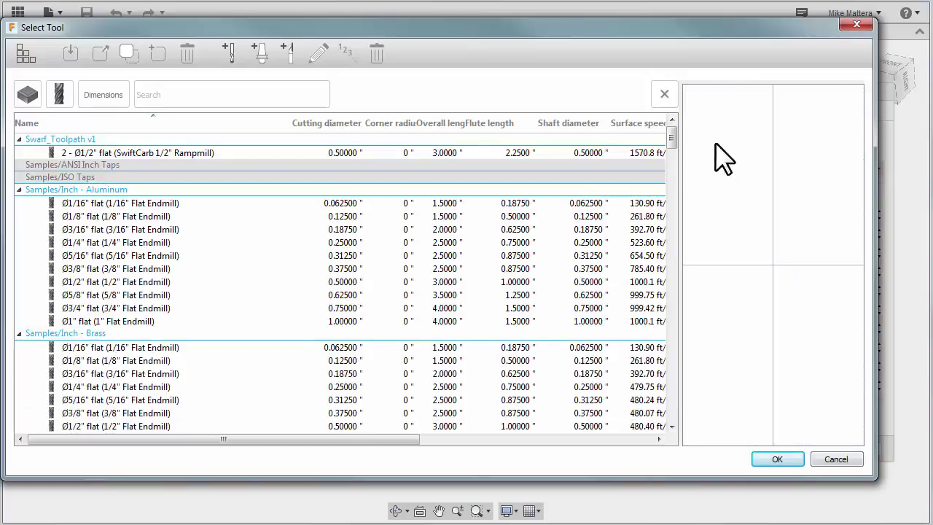
{"action": "left_click", "coordinate": [107, 154]}
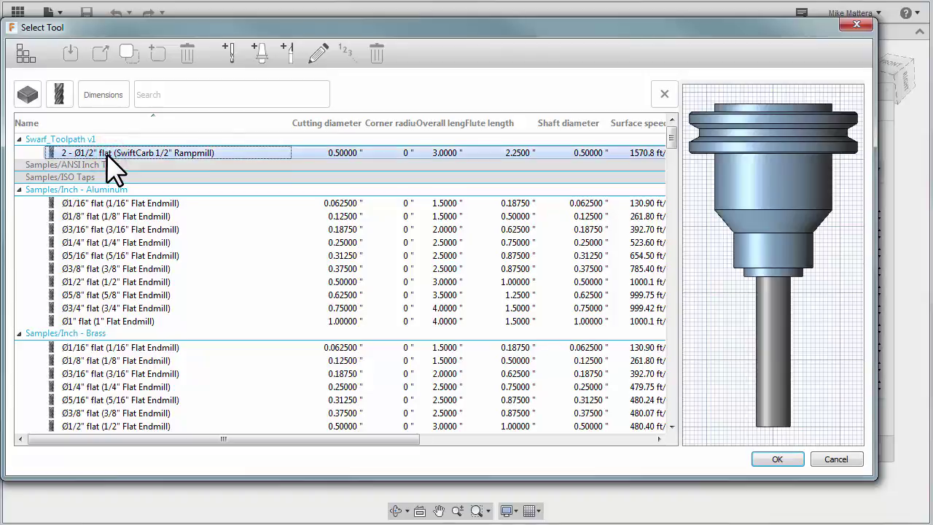
{"action": "double_click", "coordinate": [107, 154]}
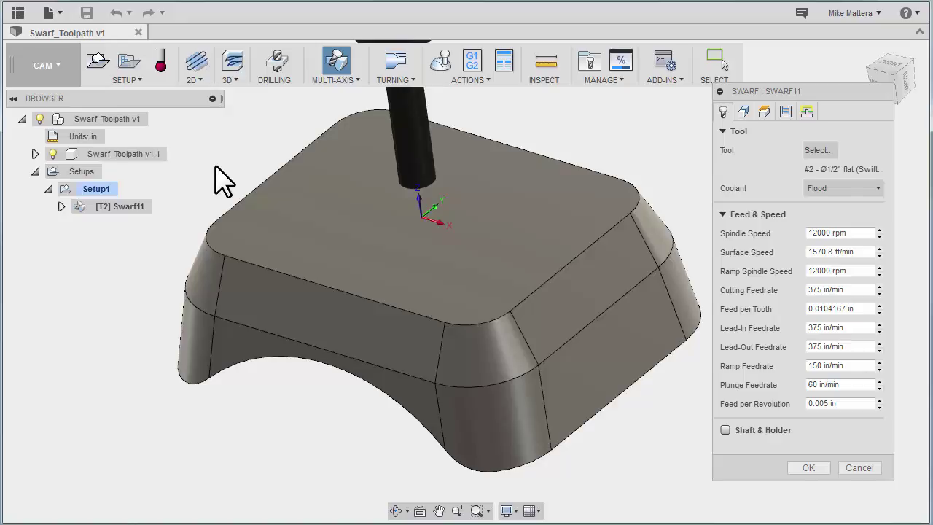
{"action": "left_click", "coordinate": [343, 329]}
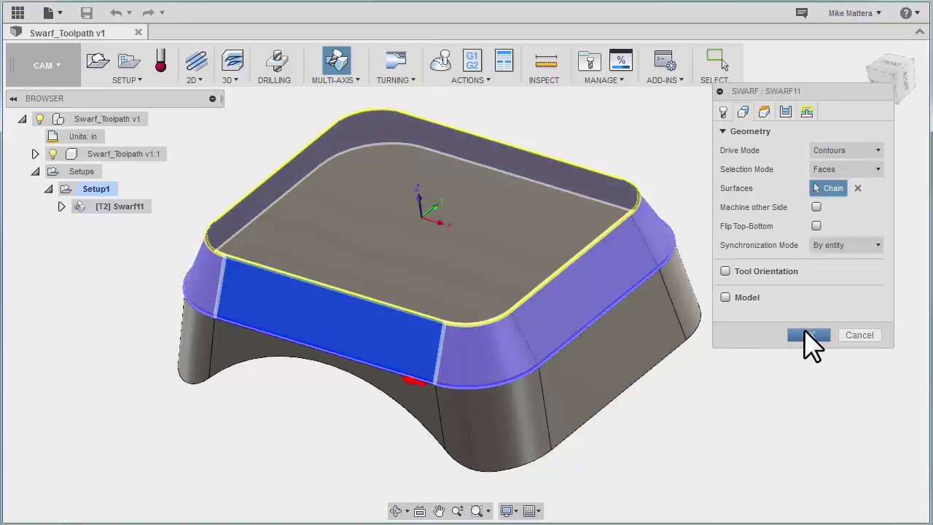
{"action": "left_click", "coordinate": [807, 334]}
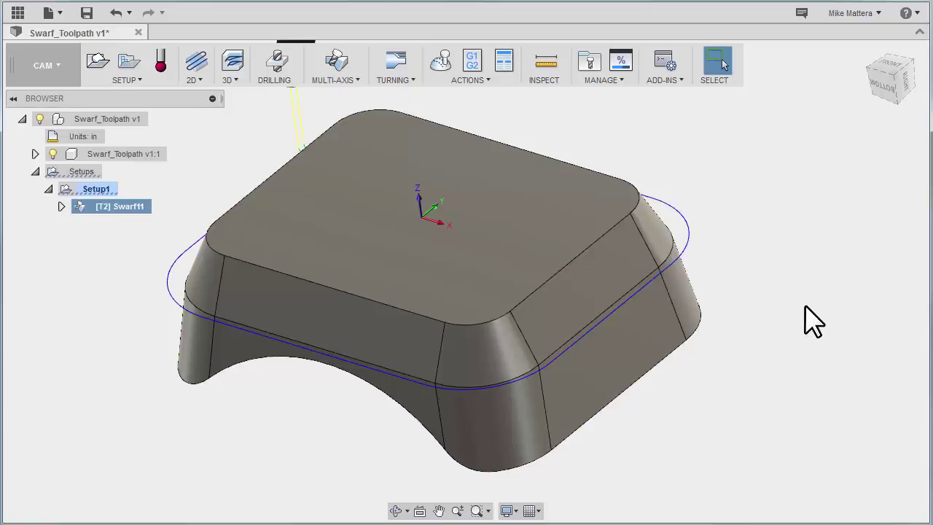
Simulate the first Swarf toolpath with the tool and holder shown, and close the simulation.
{"action": "left_click", "coordinate": [441, 62]}
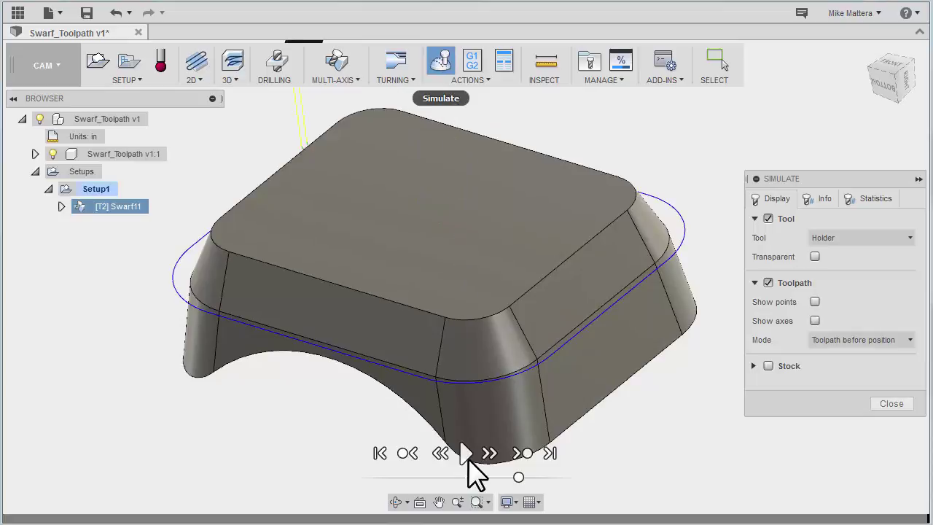
{"action": "left_click", "coordinate": [466, 453]}
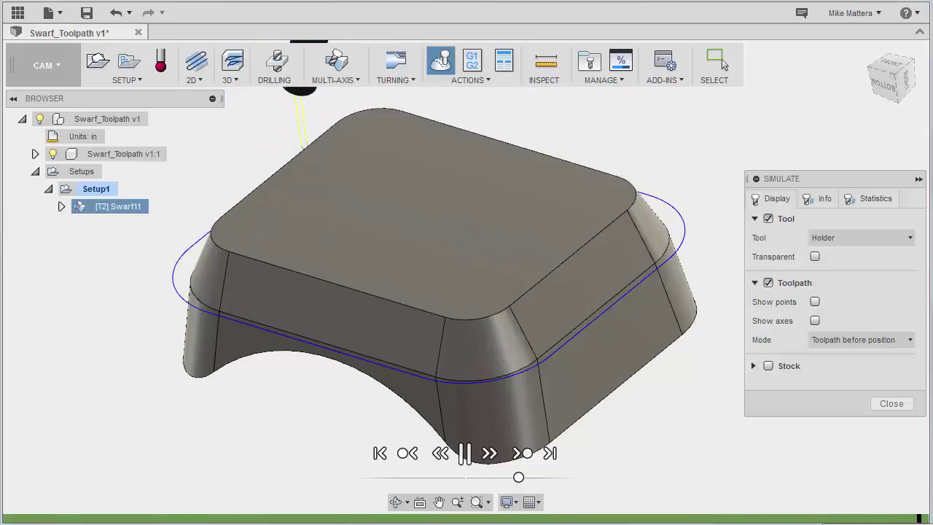
{"action": "left_click", "coordinate": [894, 403]}
{"action": "left_click", "coordinate": [547, 126]}
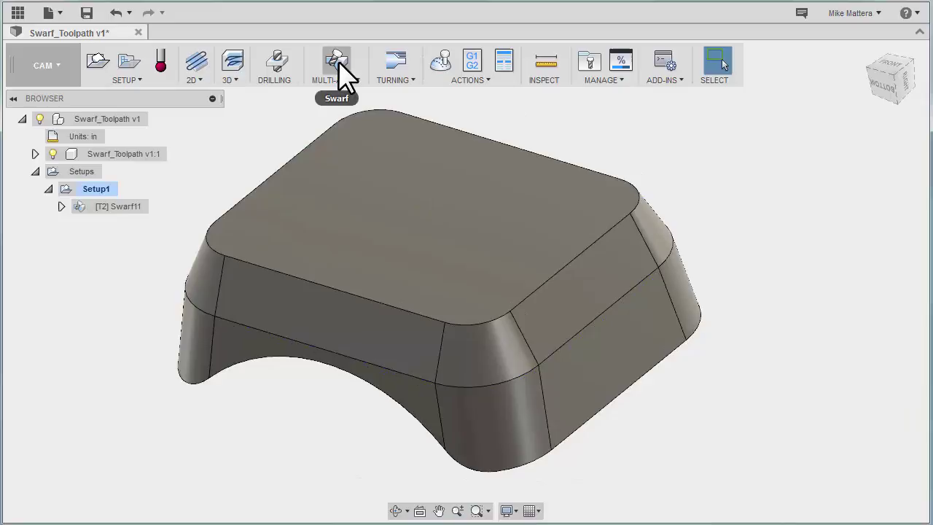
Create a second Swarf toolpath using Contour pairs, selecting the lower edge chain of the upper tapered faces first and the top edge chain second.
{"action": "left_click", "coordinate": [337, 63]}
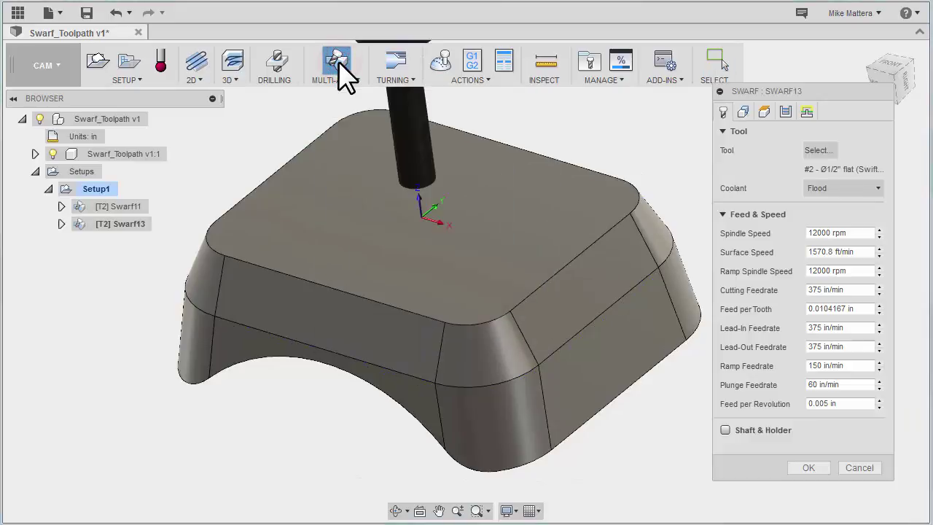
{"action": "left_click", "coordinate": [743, 110]}
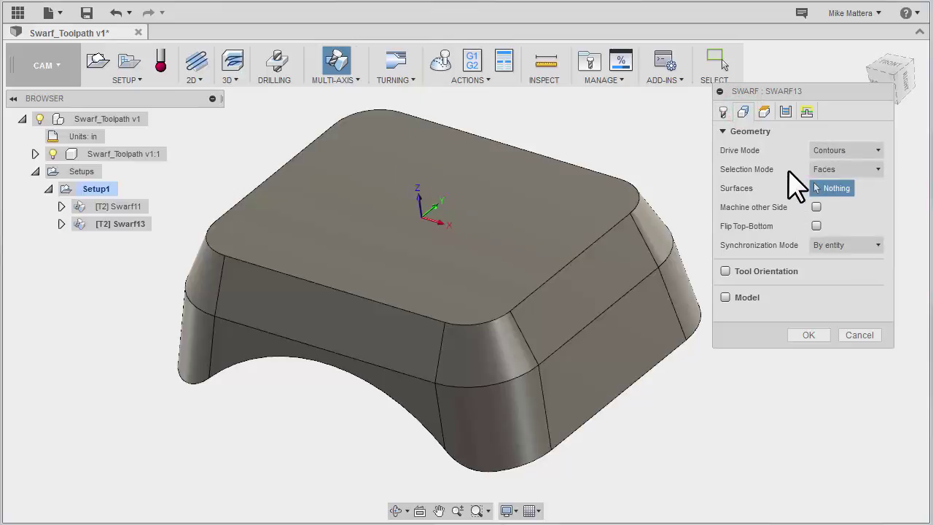
{"action": "left_click", "coordinate": [865, 150]}
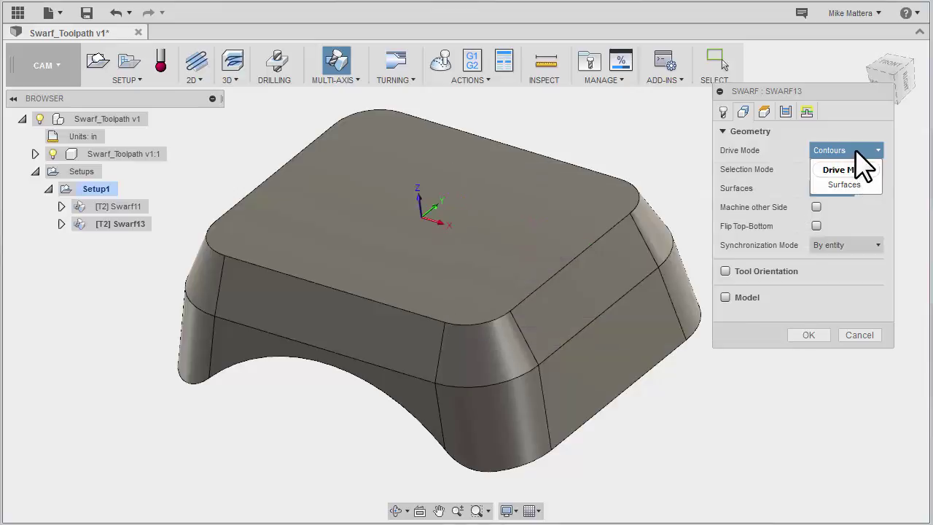
{"action": "left_click", "coordinate": [849, 152]}
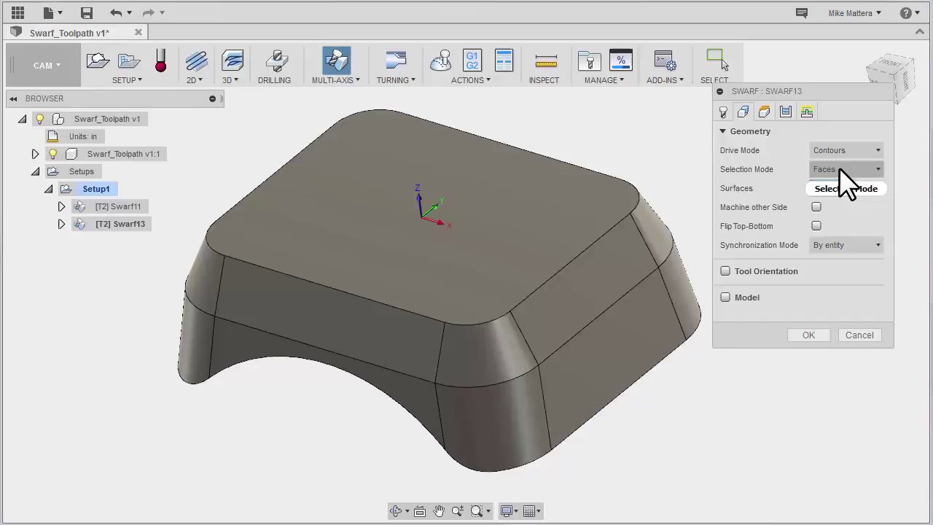
{"action": "mouse_move", "coordinate": [839, 169]}
{"action": "left_click", "coordinate": [842, 188]}
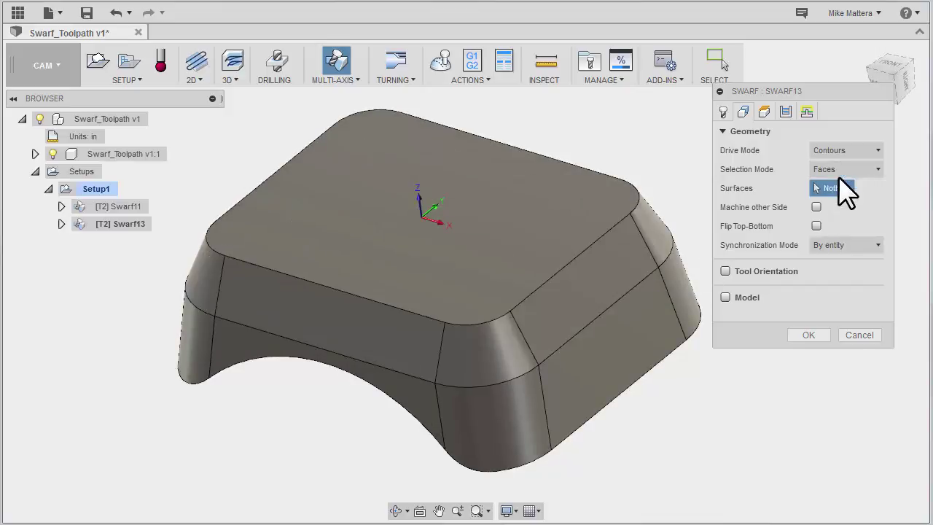
{"action": "left_click", "coordinate": [843, 168]}
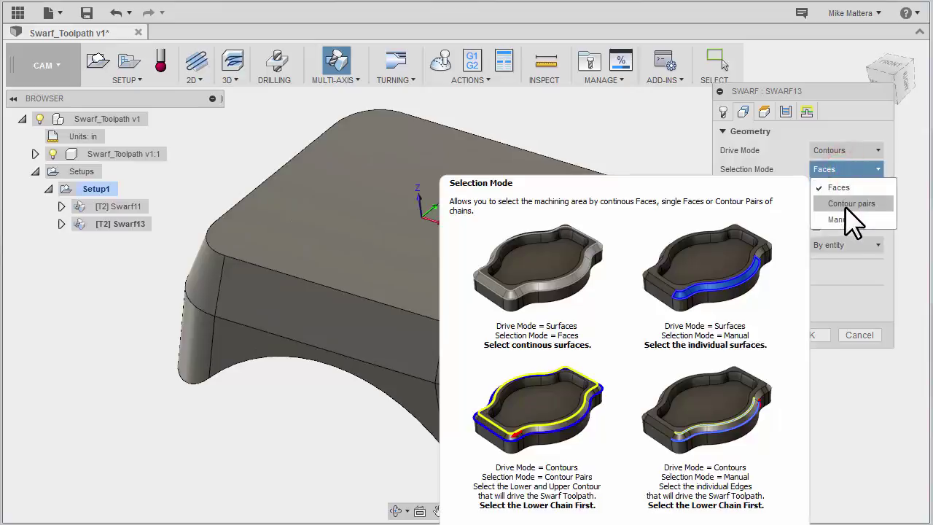
{"action": "left_click", "coordinate": [849, 204]}
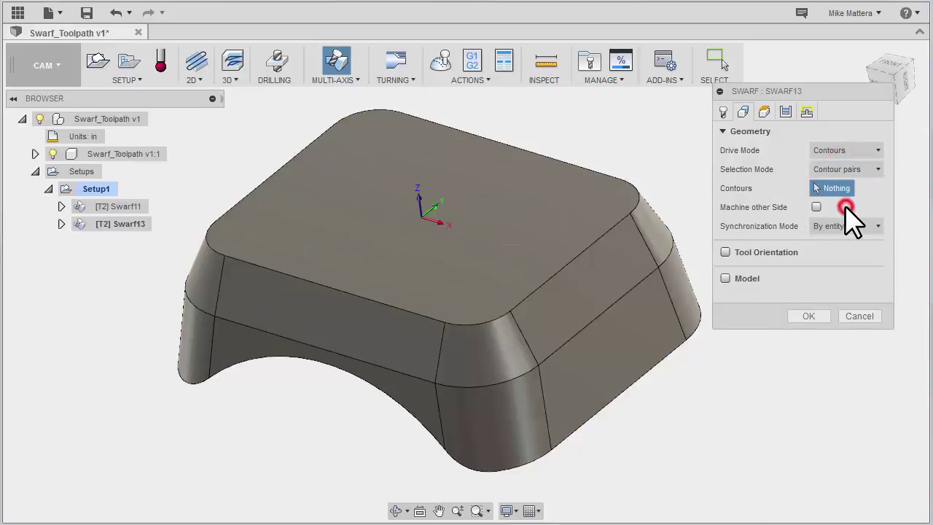
{"action": "left_click", "coordinate": [648, 294]}
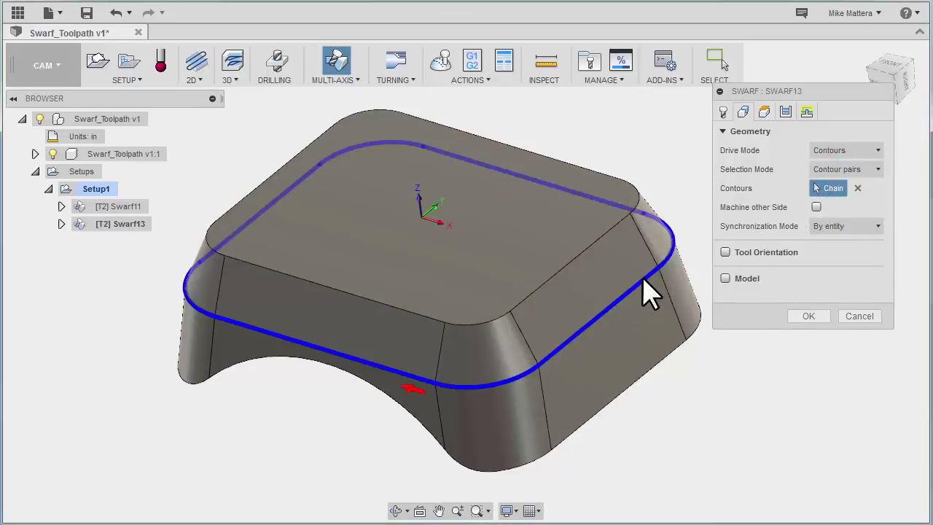
{"action": "left_click", "coordinate": [594, 239]}
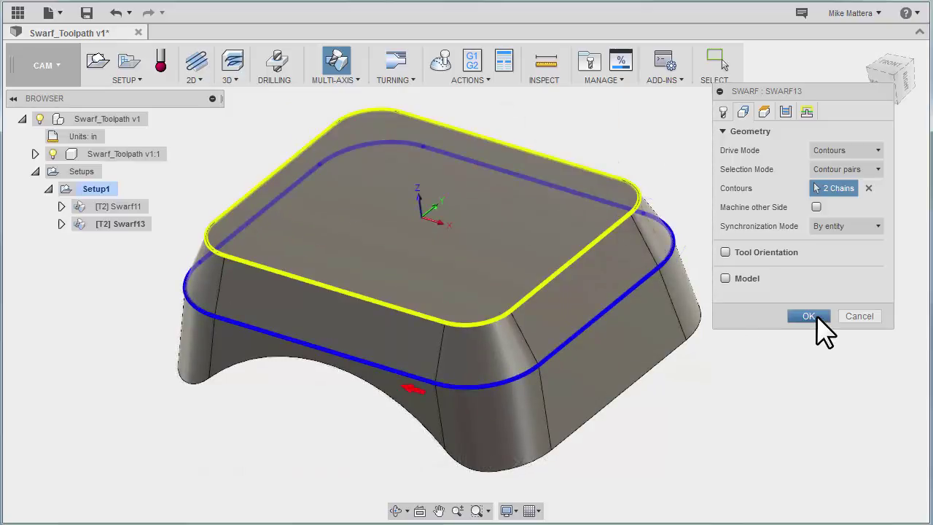
{"action": "left_click", "coordinate": [809, 316]}
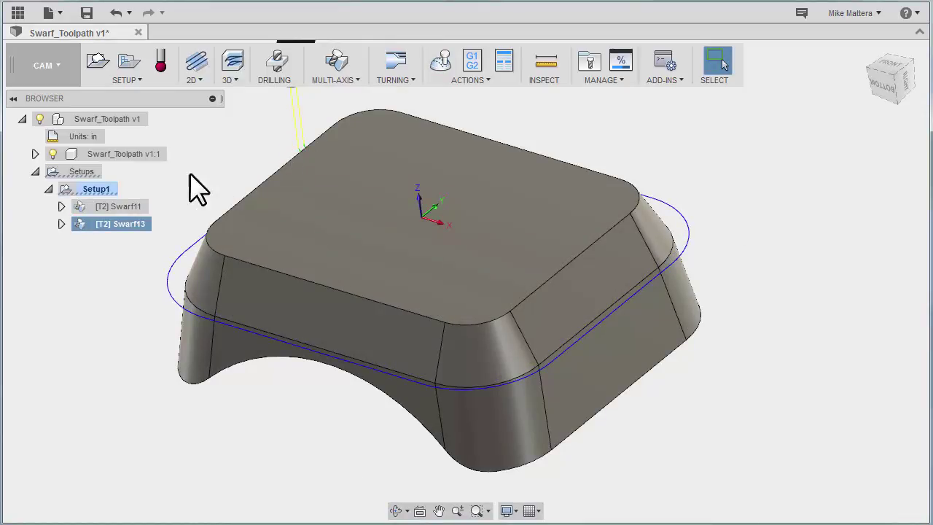
Edit the Swarf13 operation to start at the corner vertex on the lower contour as its entry position.
{"action": "right_click", "coordinate": [122, 226]}
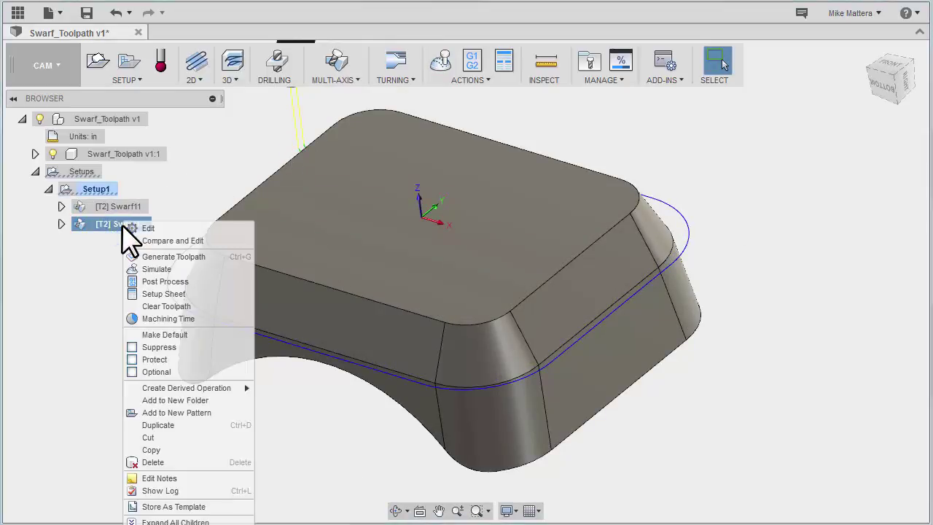
{"action": "left_click", "coordinate": [151, 228]}
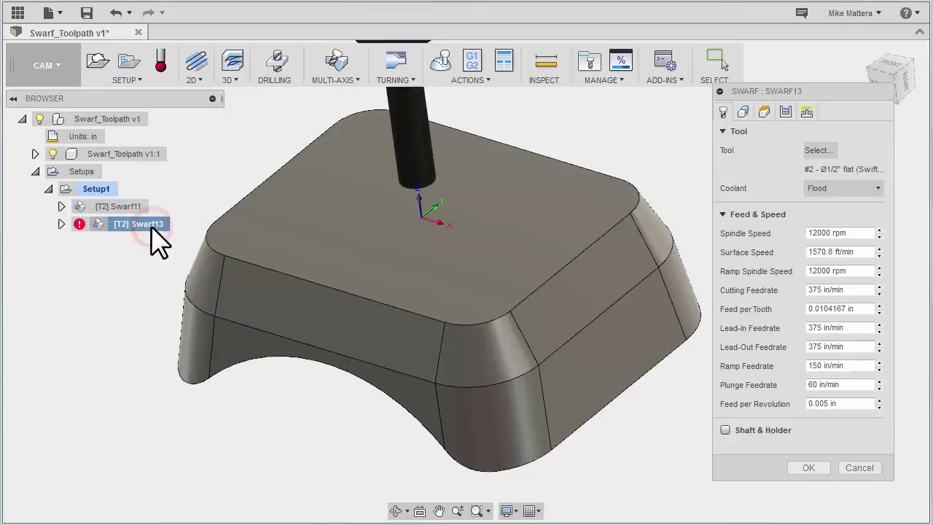
{"action": "left_click", "coordinate": [807, 112]}
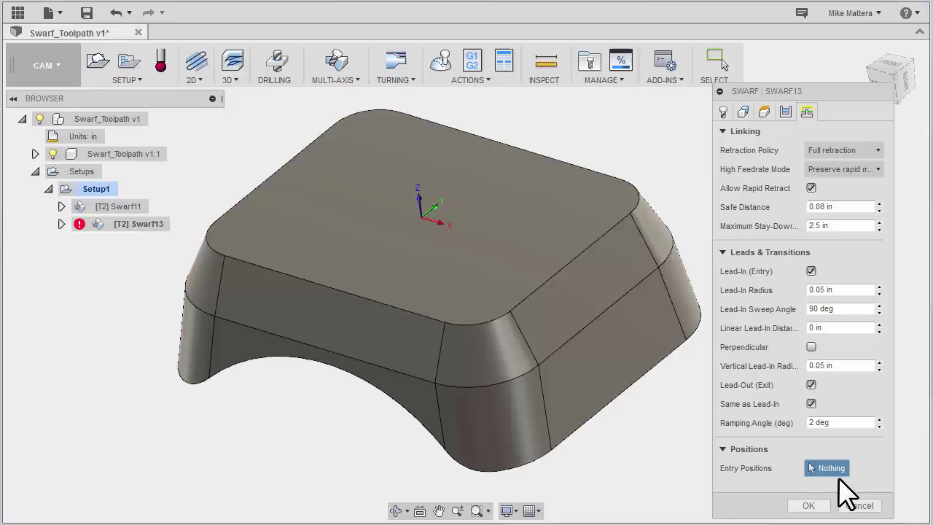
{"action": "left_click", "coordinate": [657, 267]}
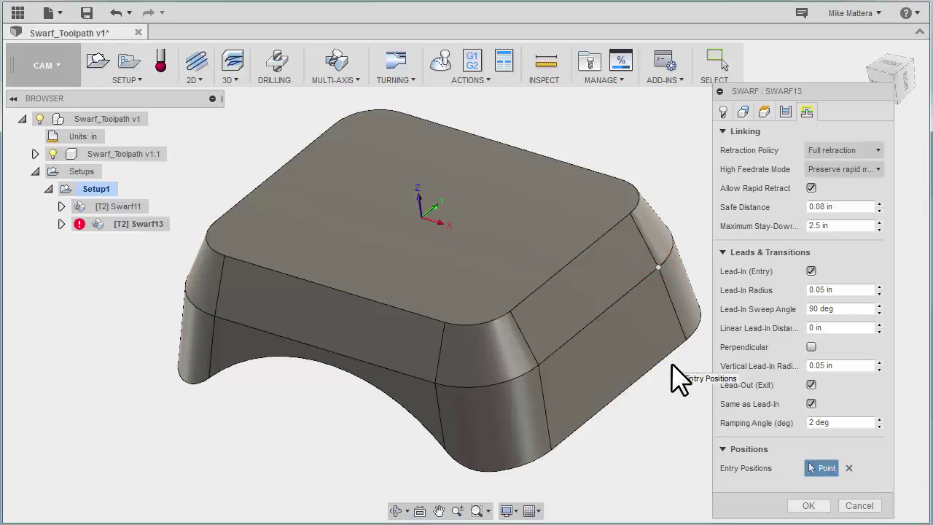
{"action": "left_click", "coordinate": [807, 506]}
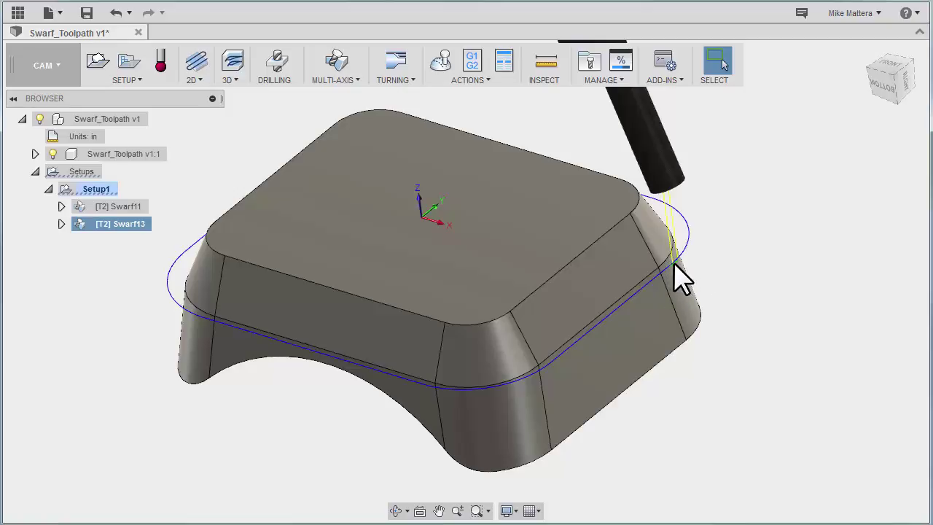
Create a third Swarf toolpath with Drive Mode set to Surfaces, selecting the chain of upper tapered side faces.
{"action": "left_click", "coordinate": [336, 71]}
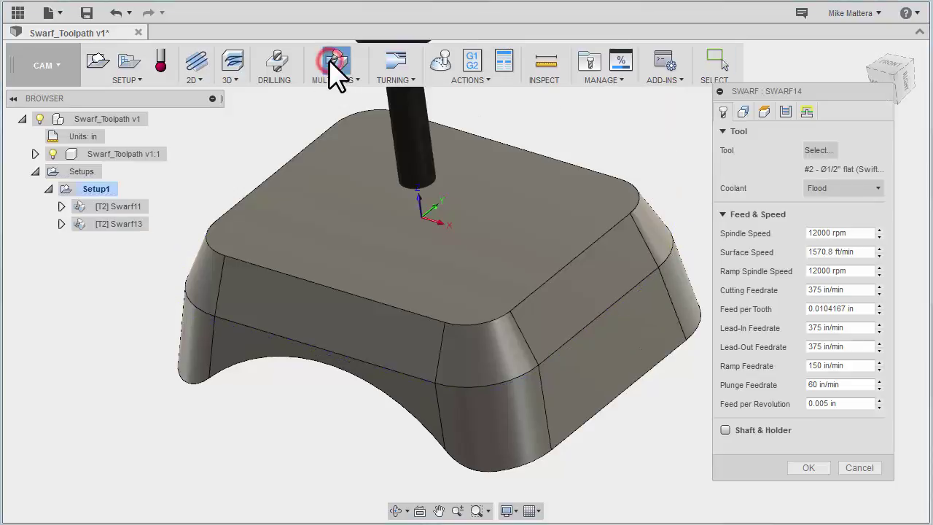
{"action": "left_click", "coordinate": [744, 112]}
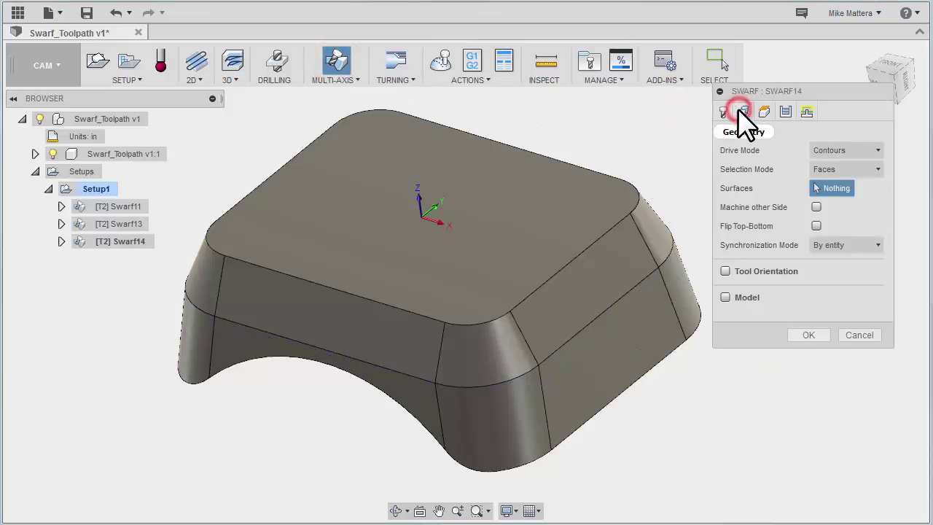
{"action": "left_click", "coordinate": [862, 151]}
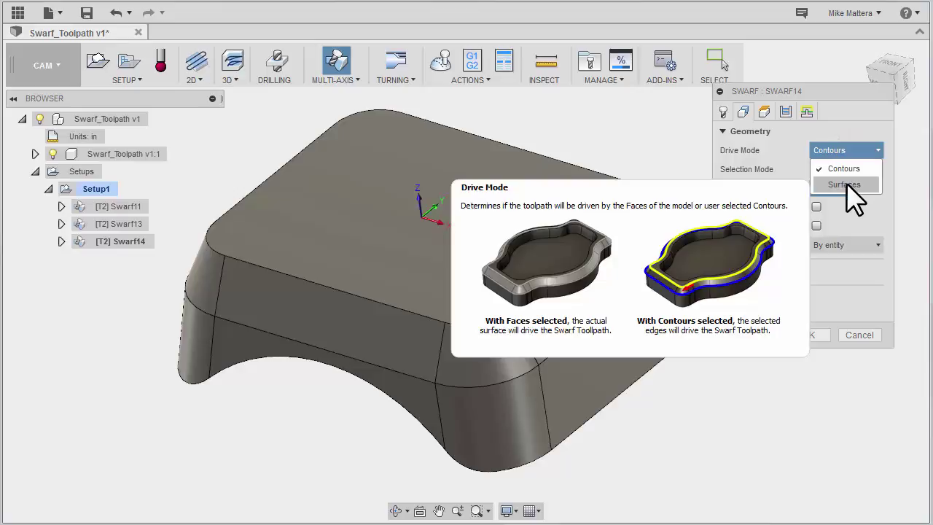
{"action": "left_click", "coordinate": [848, 184]}
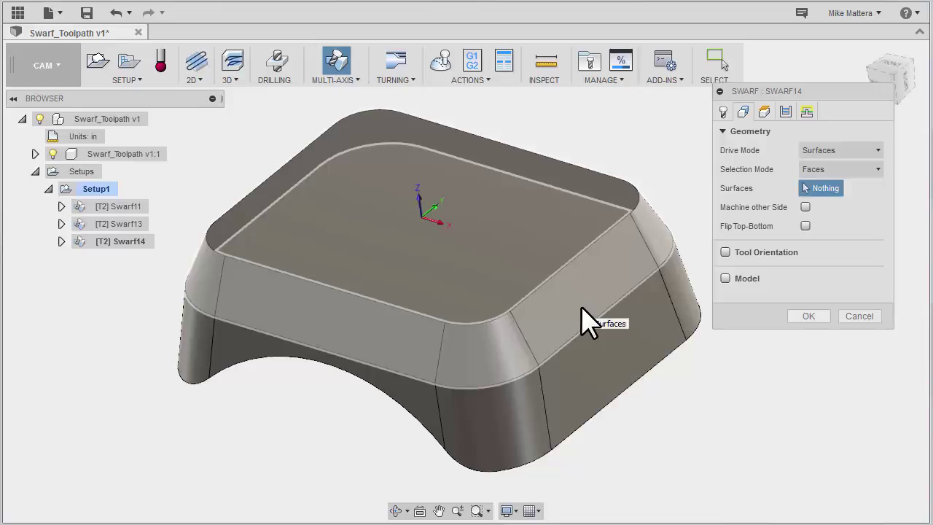
{"action": "left_click", "coordinate": [576, 301]}
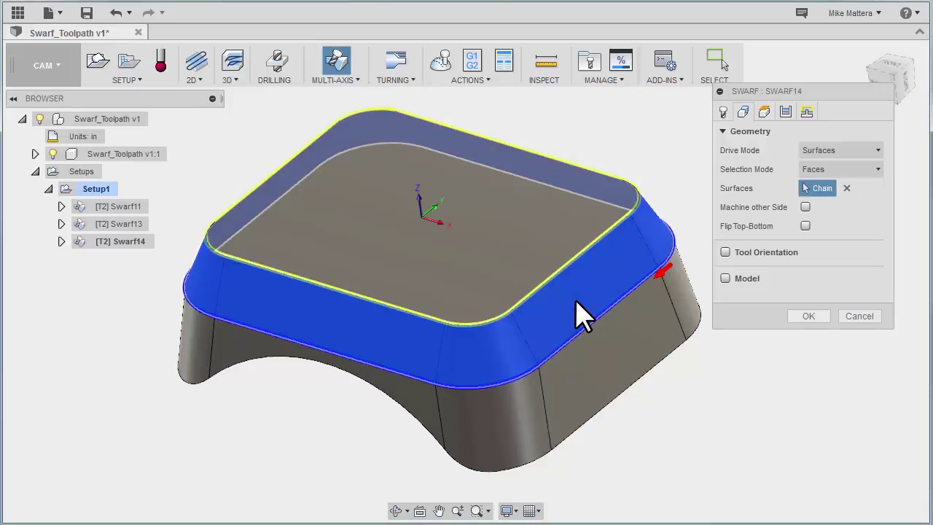
{"action": "left_click", "coordinate": [823, 316]}
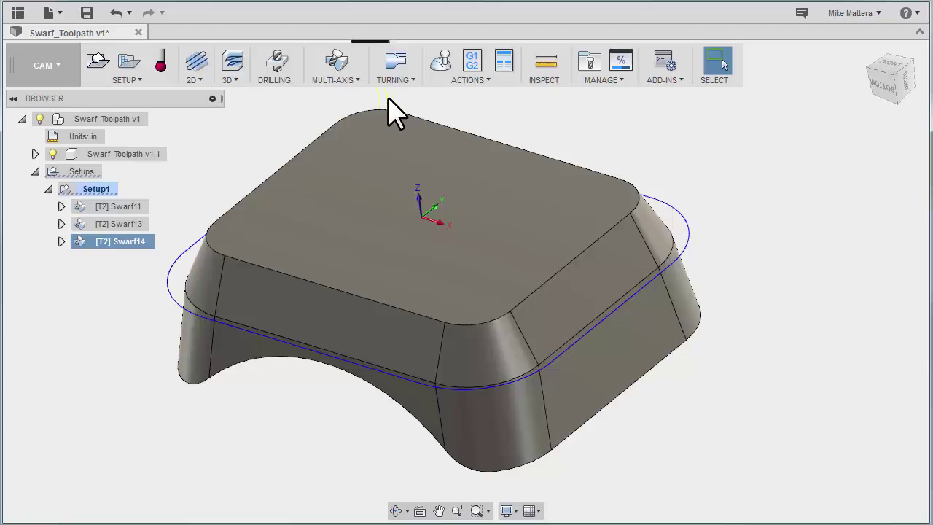
Create a fourth Swarf toolpath with Drive Mode Surfaces and Selection Mode Manual, picking four adjacent upper tapered faces individually, including two rounded corners.
{"action": "left_click", "coordinate": [343, 60]}
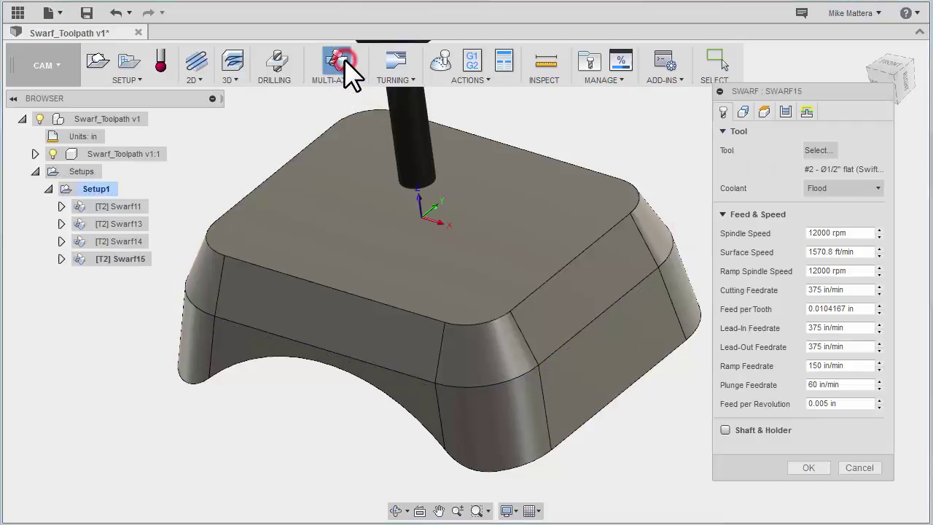
{"action": "left_click", "coordinate": [743, 111]}
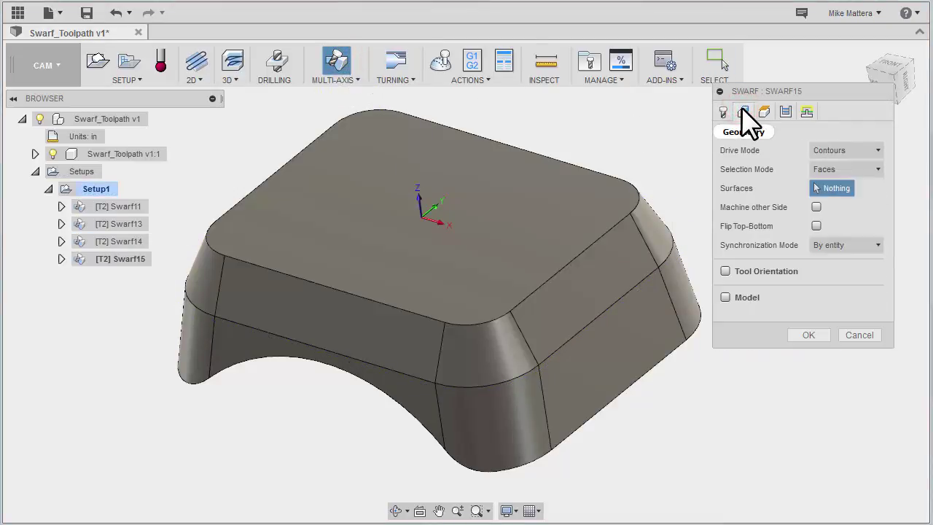
{"action": "left_click", "coordinate": [848, 172]}
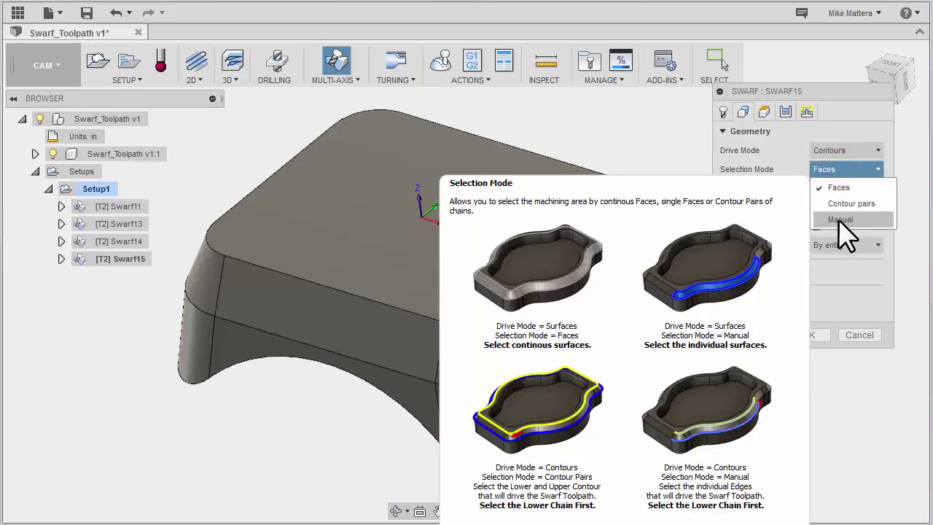
{"action": "left_click", "coordinate": [841, 221]}
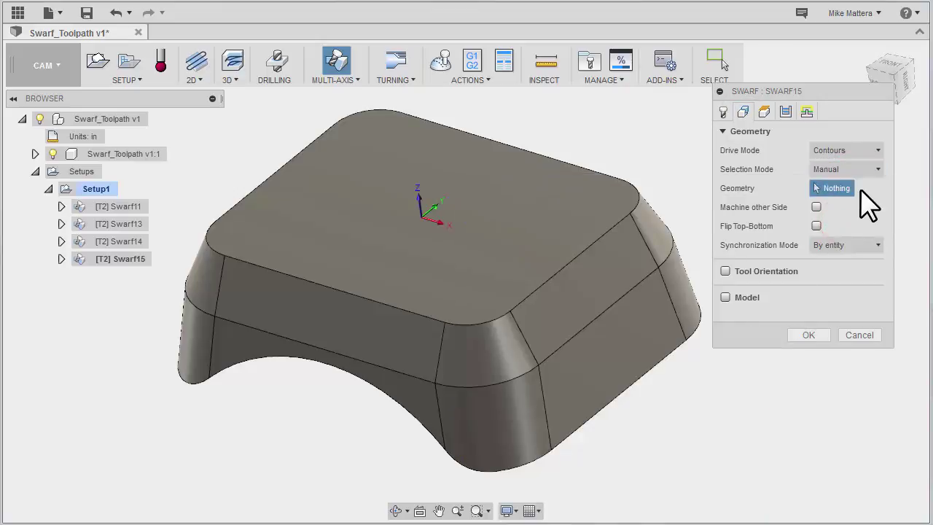
{"action": "left_click", "coordinate": [849, 151]}
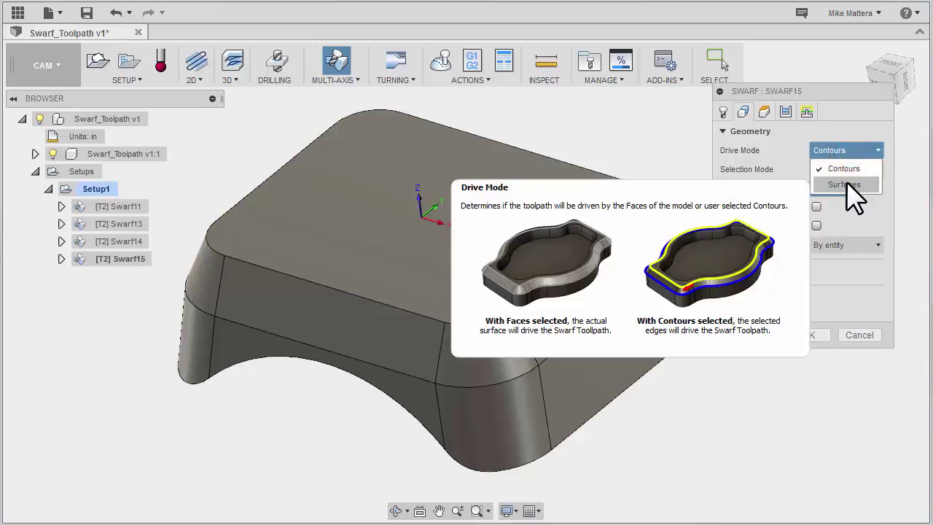
{"action": "left_click", "coordinate": [845, 185]}
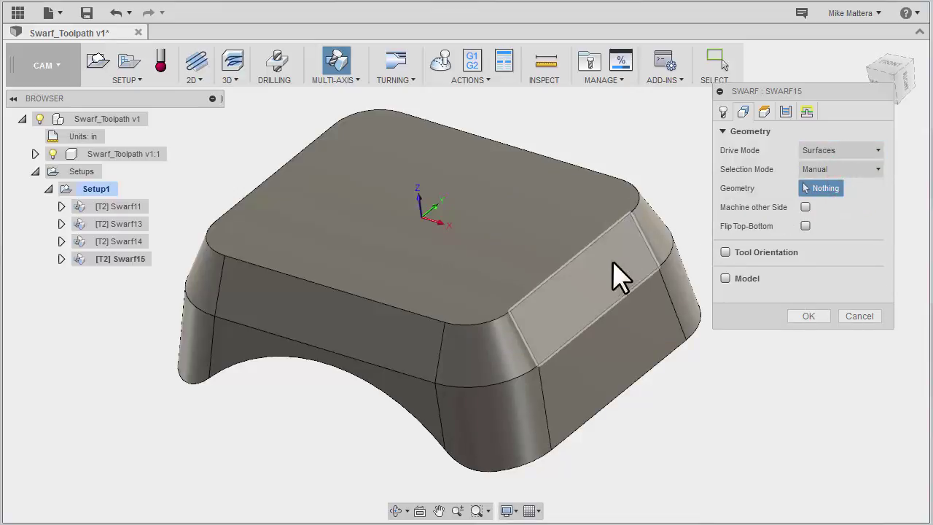
{"action": "left_click", "coordinate": [597, 273]}
{"action": "left_click", "coordinate": [486, 349]}
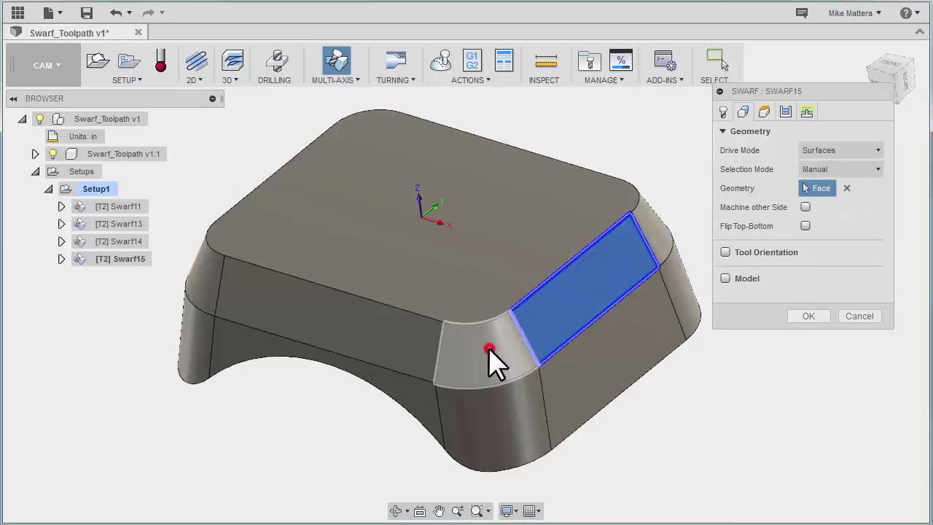
{"action": "left_click", "coordinate": [372, 334]}
{"action": "left_click", "coordinate": [203, 274]}
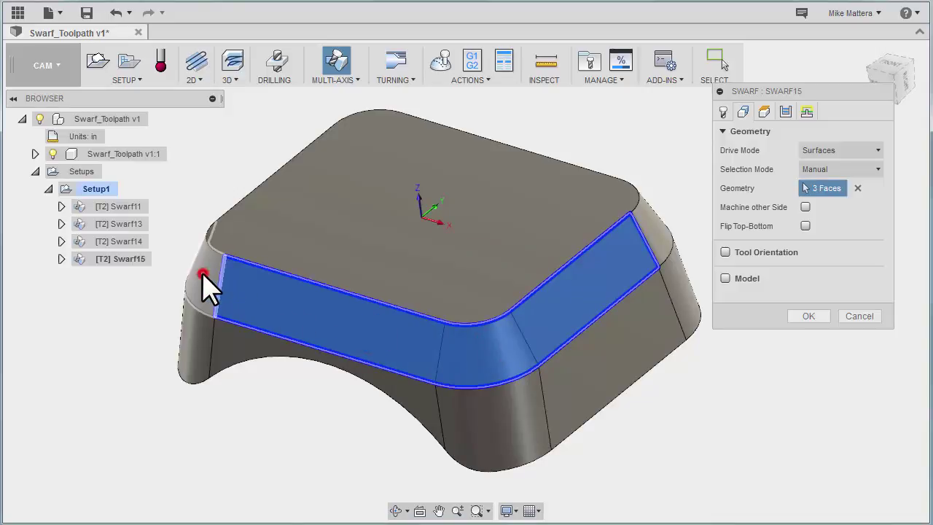
{"action": "left_click", "coordinate": [808, 316]}
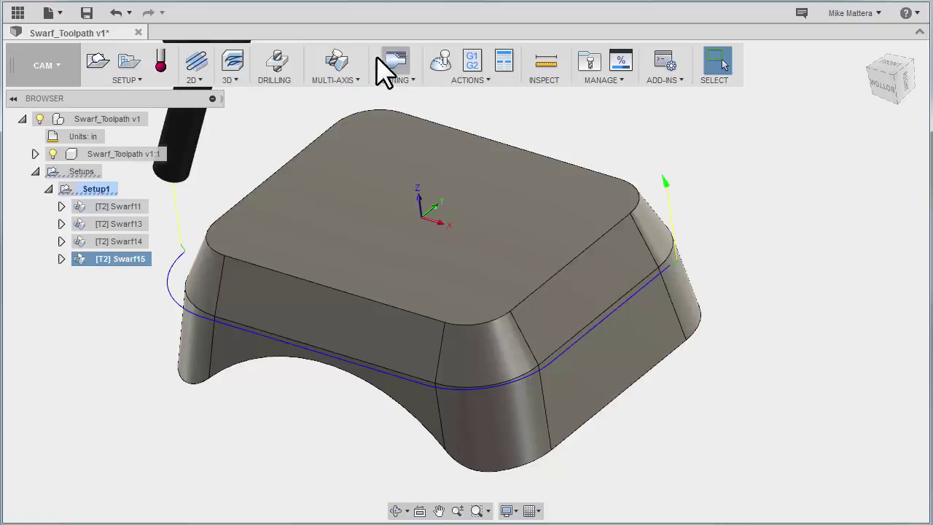
Start a fifth Swarf toolpath driven by Contours with Manual selection, picking the lower then the upper edge of the short side's upper tapered face.
{"action": "left_click", "coordinate": [334, 59]}
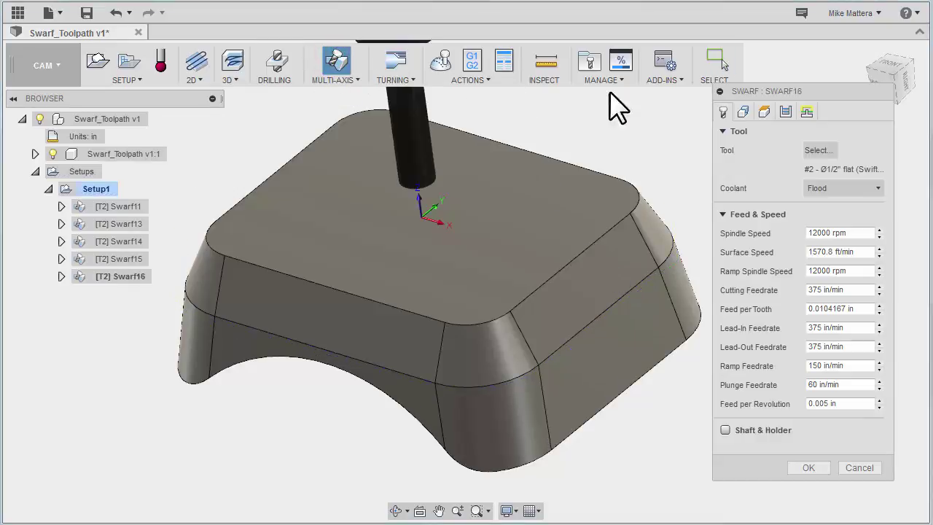
{"action": "left_click", "coordinate": [744, 112]}
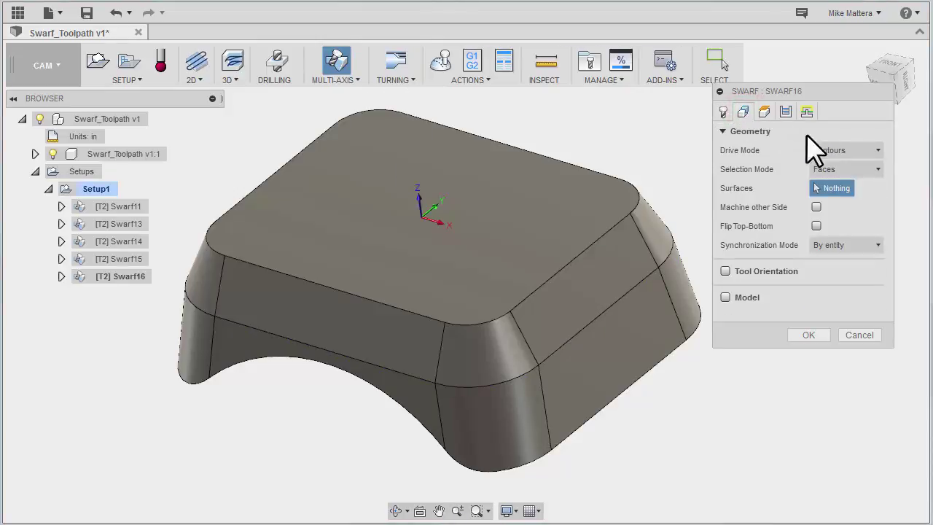
{"action": "left_click", "coordinate": [854, 167]}
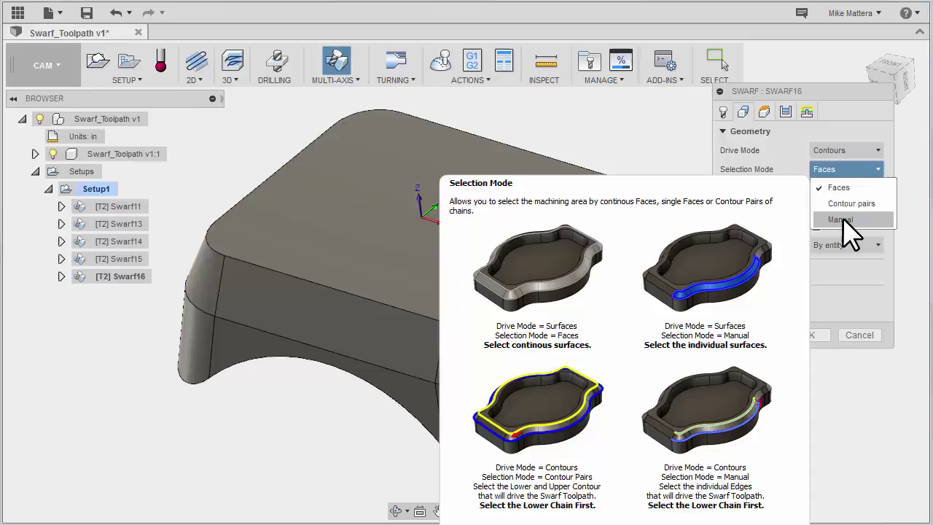
{"action": "left_click", "coordinate": [842, 219]}
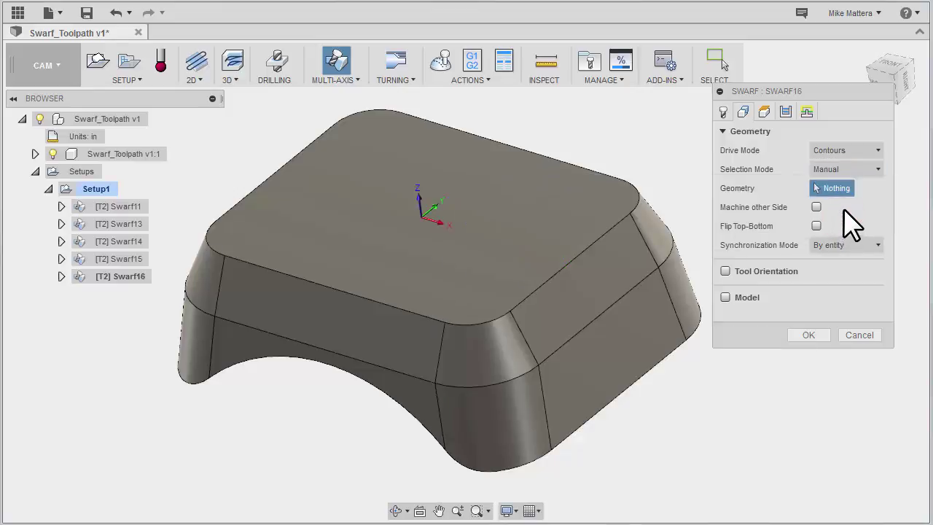
{"action": "left_click", "coordinate": [611, 301]}
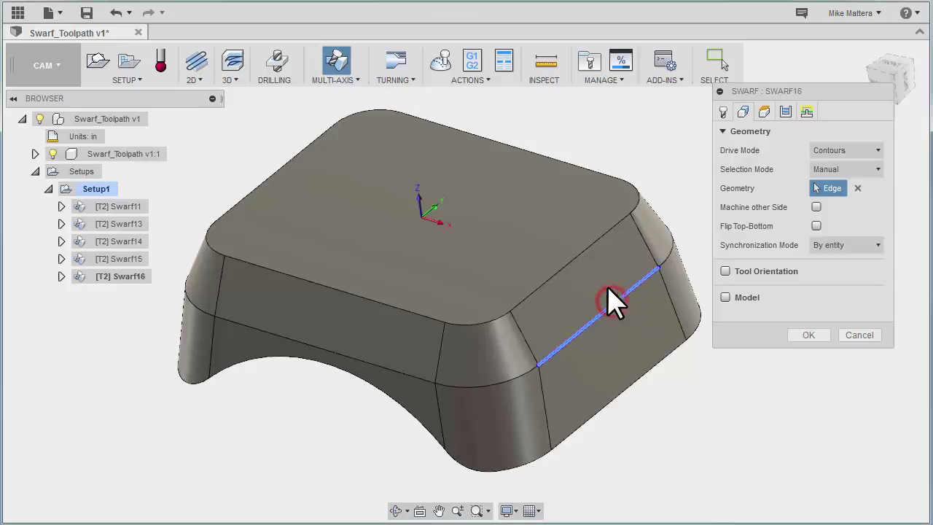
{"action": "left_click", "coordinate": [583, 254]}
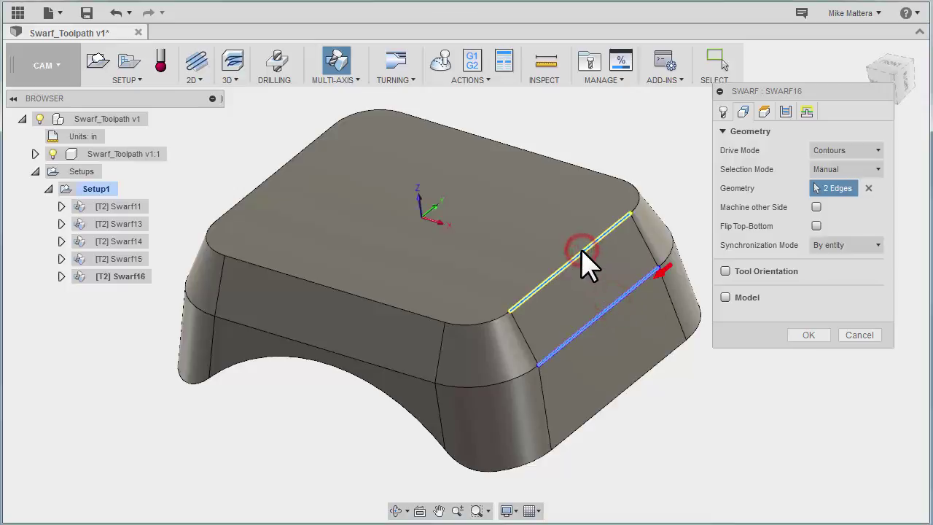
Add the upper and lower edges of both adjoining rounded corners and the long side to the manual contours, and generate the toolpath.
{"action": "left_click", "coordinate": [376, 300]}
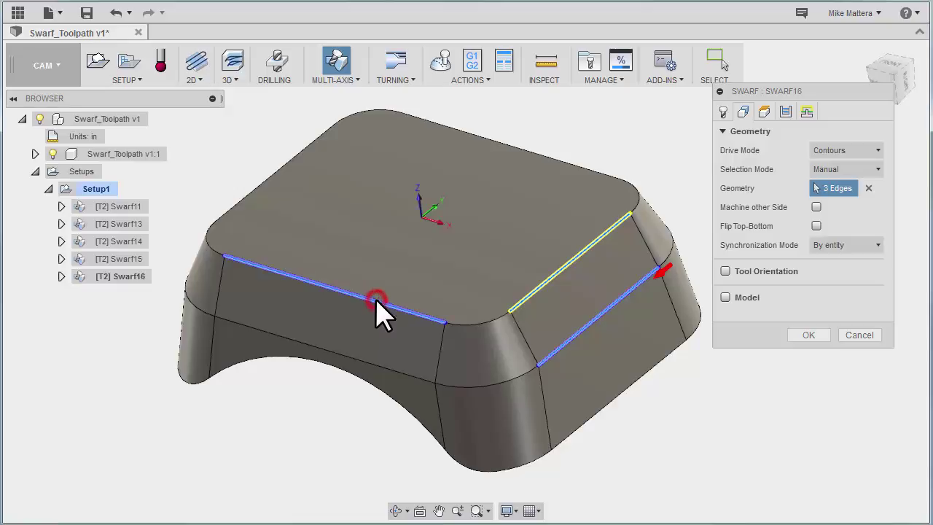
{"action": "left_click", "coordinate": [483, 383]}
{"action": "left_click", "coordinate": [479, 326]}
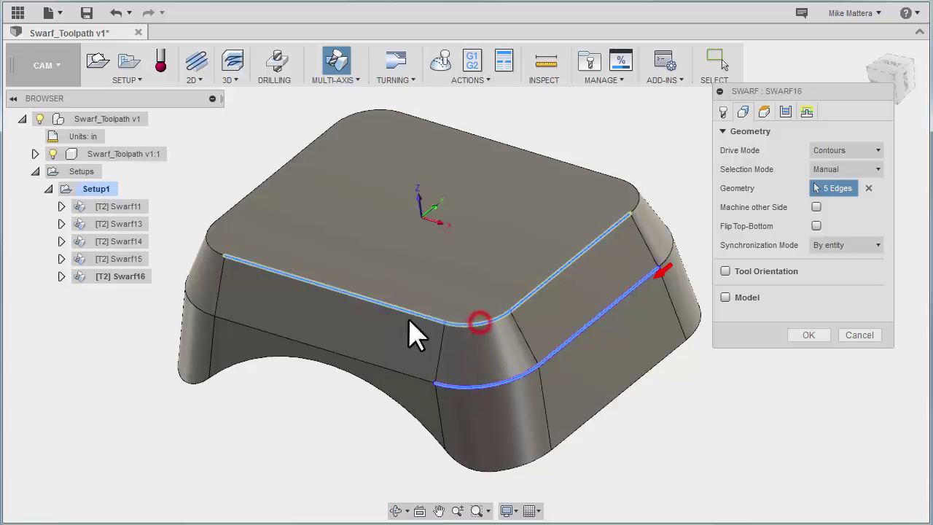
{"action": "left_click", "coordinate": [213, 246]}
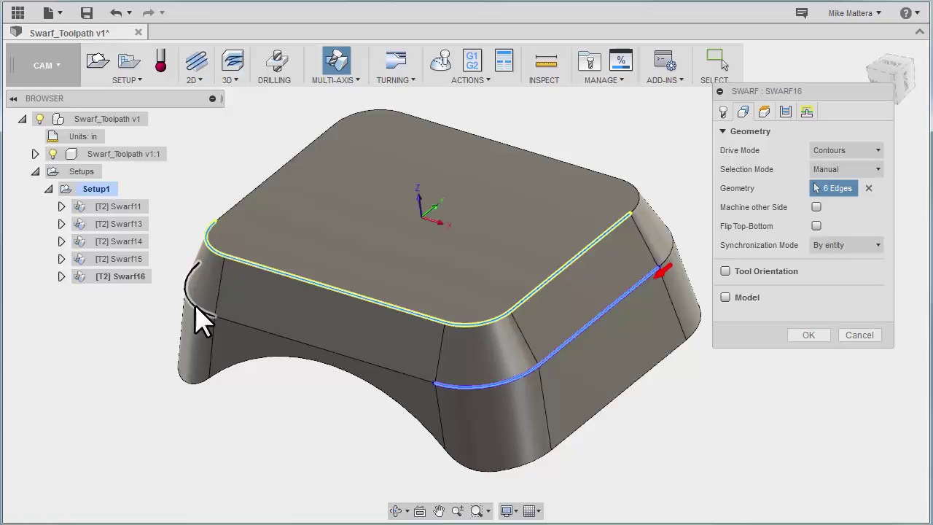
{"action": "left_click", "coordinate": [195, 309]}
{"action": "left_click", "coordinate": [271, 333]}
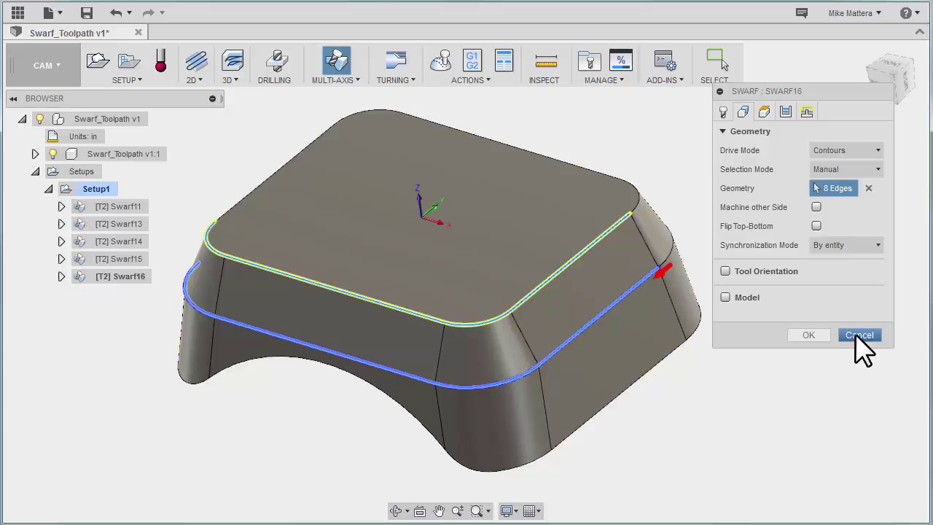
{"action": "left_click", "coordinate": [818, 336]}
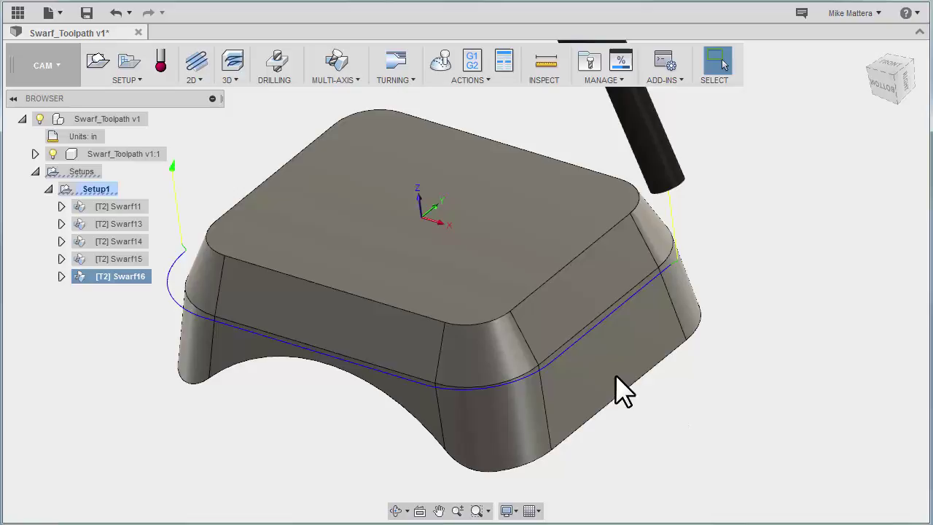
Create a sixth Swarf toolpath using Contours and Faces on the chain of lower side faces, and review its warning log.
{"action": "left_click", "coordinate": [336, 63]}
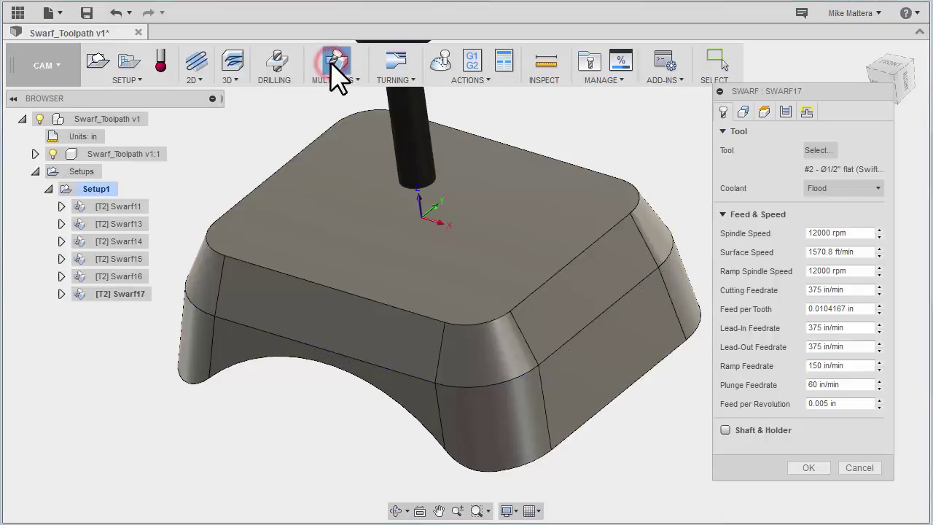
{"action": "left_click", "coordinate": [743, 112]}
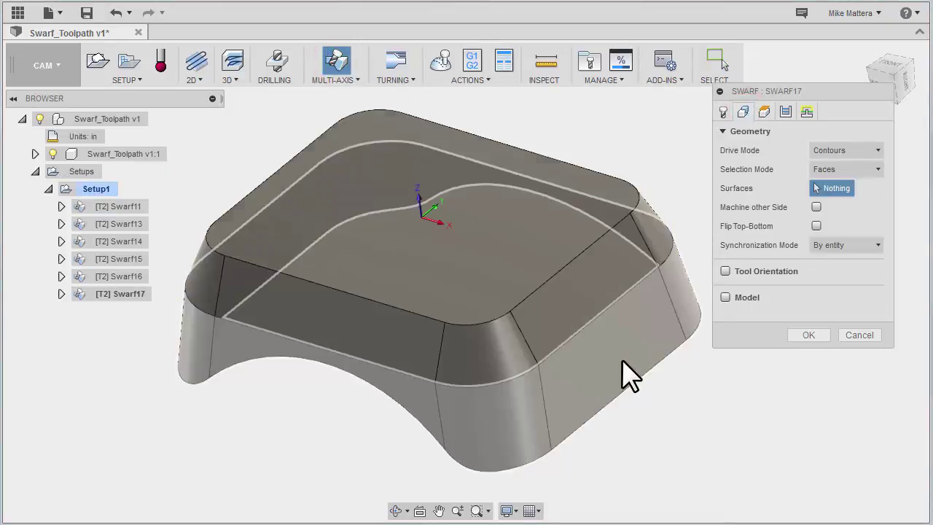
{"action": "left_click", "coordinate": [611, 361]}
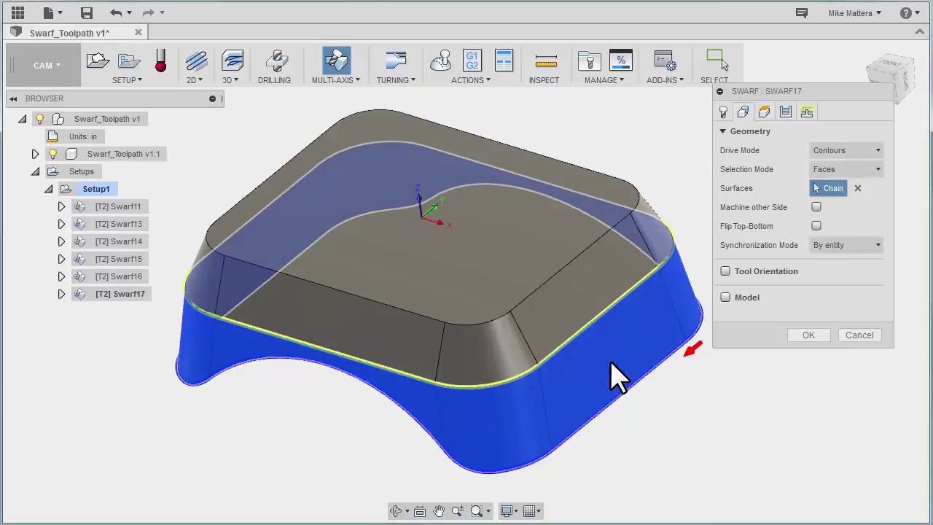
{"action": "left_click", "coordinate": [807, 334]}
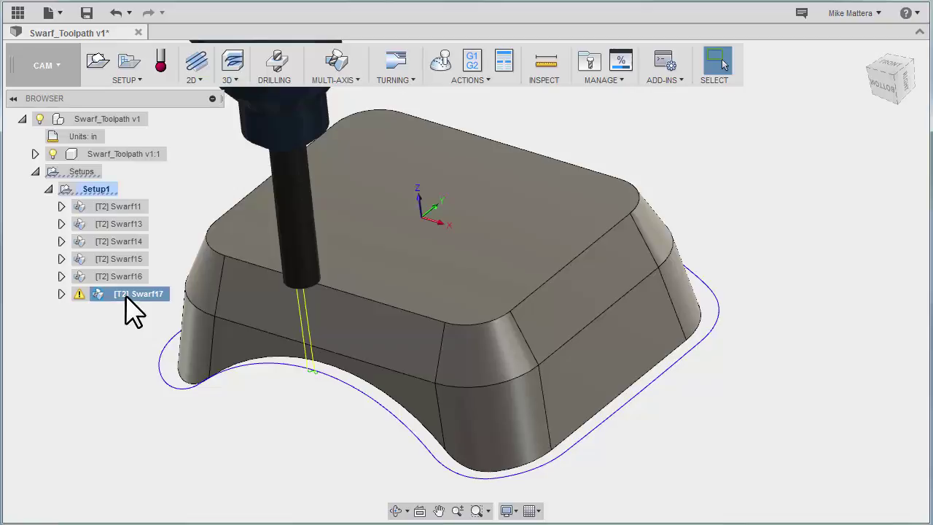
{"action": "left_click", "coordinate": [79, 296]}
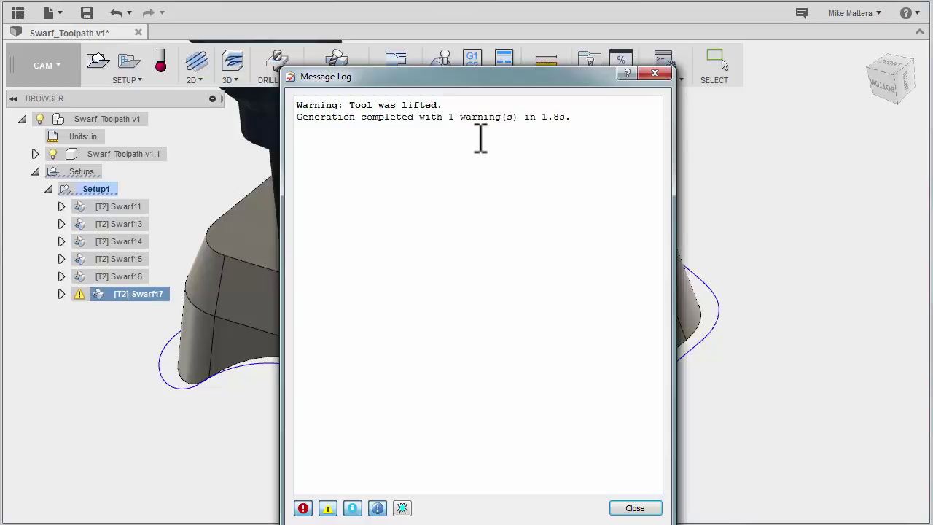
{"action": "left_click", "coordinate": [636, 508]}
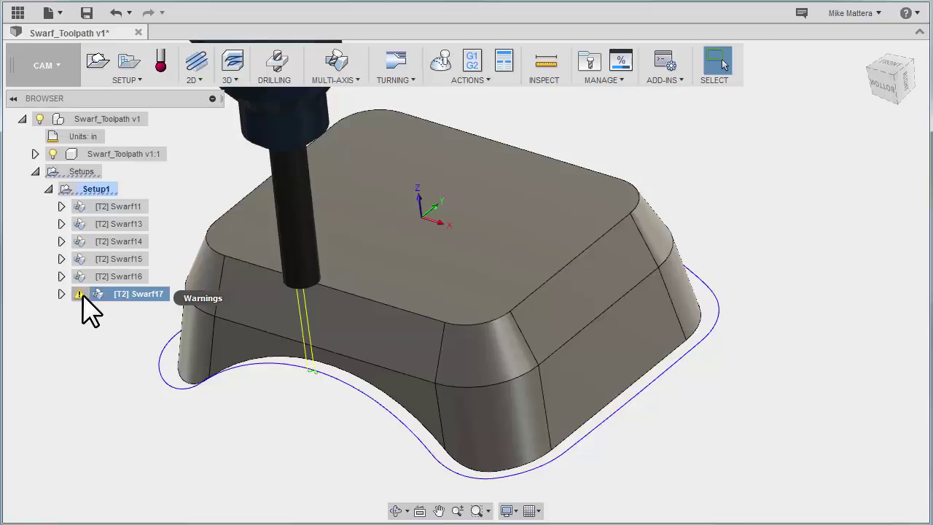
Start a seventh Swarf toolpath with Contour pairs, selecting the part's bottom edge chain first and the edge chain between the two tapers second.
{"action": "left_click", "coordinate": [336, 62]}
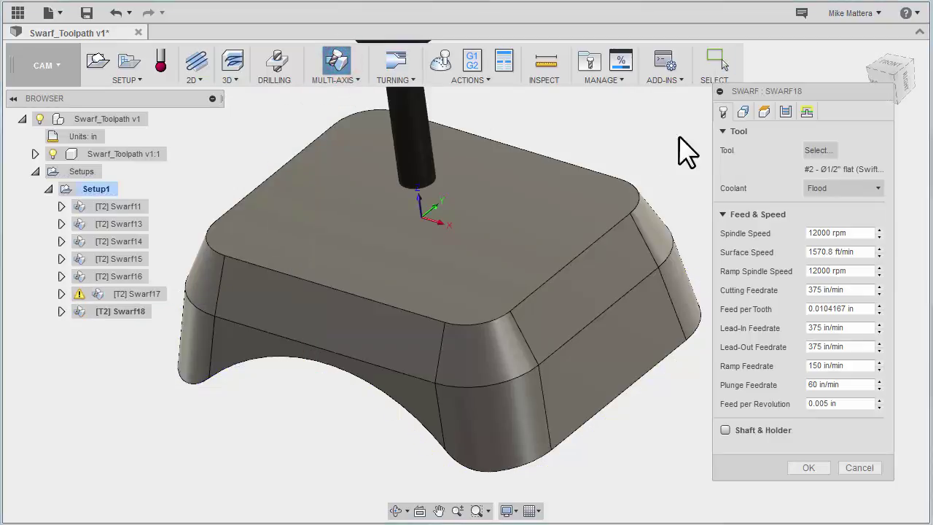
{"action": "left_click", "coordinate": [744, 112]}
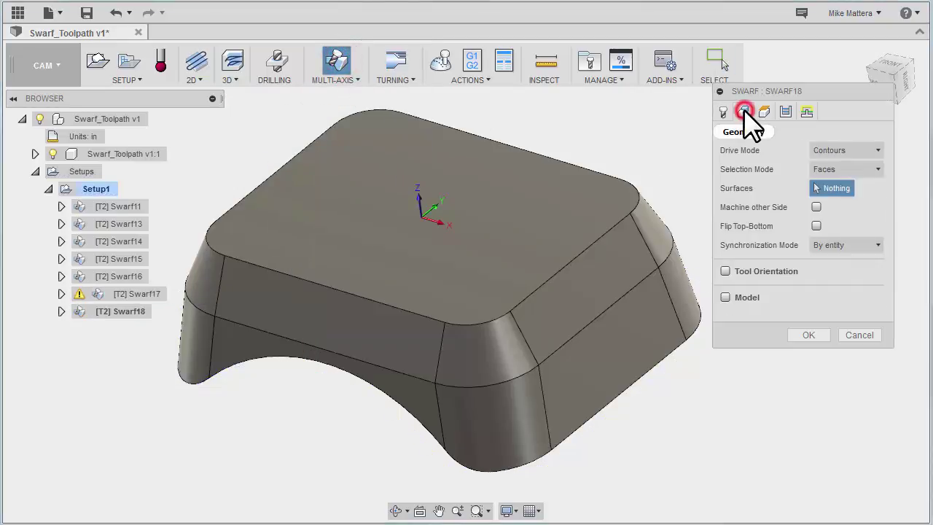
{"action": "left_click", "coordinate": [866, 170]}
{"action": "left_click", "coordinate": [860, 204]}
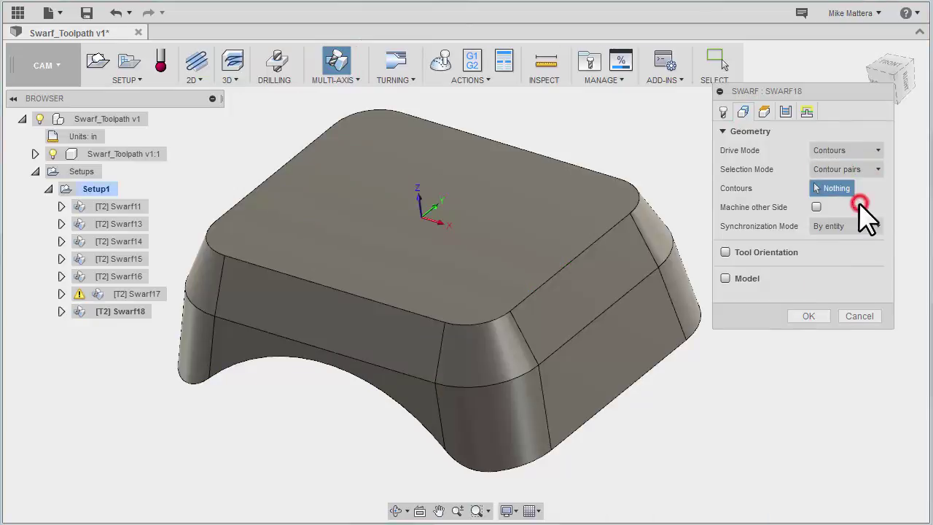
{"action": "left_click", "coordinate": [656, 369]}
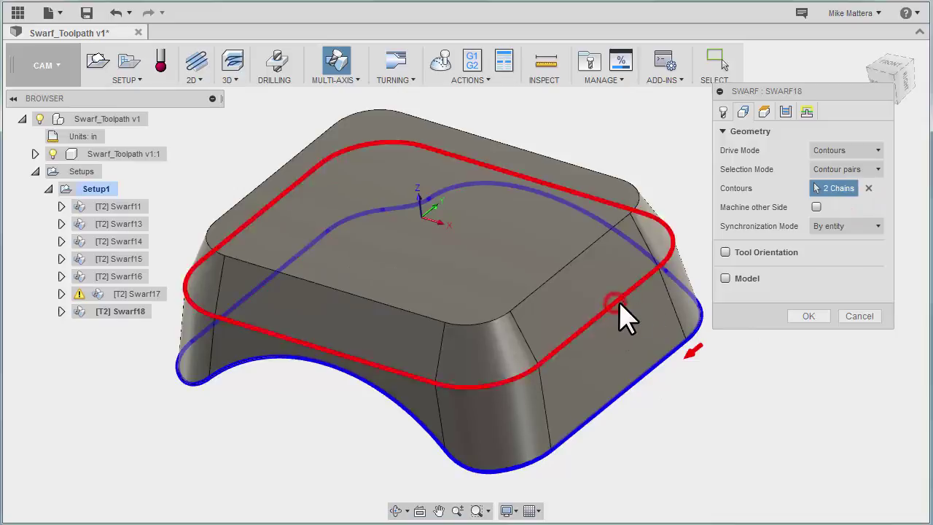
{"action": "left_click", "coordinate": [623, 306]}
Set the entry position to the bottom corner vertex of the short side's lower face, and generate the toolpath.
{"action": "left_click", "coordinate": [807, 115]}
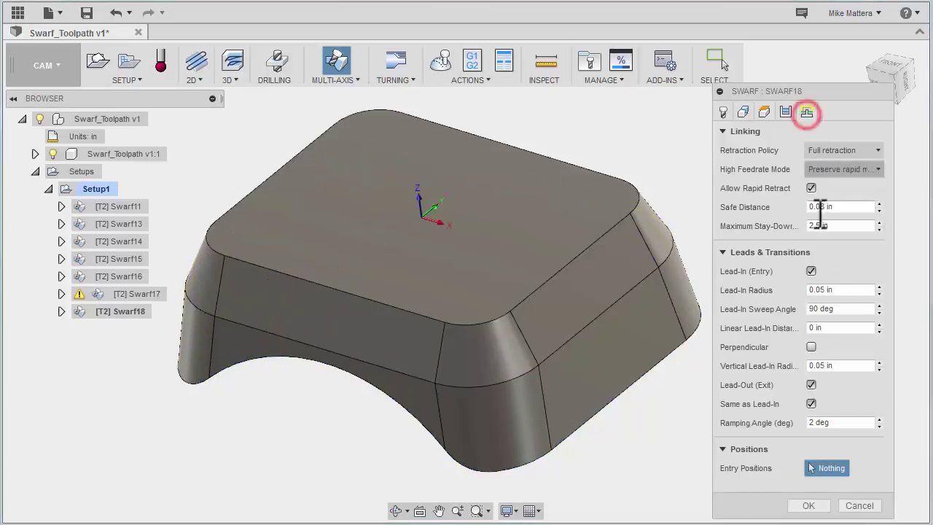
{"action": "left_click", "coordinate": [685, 340]}
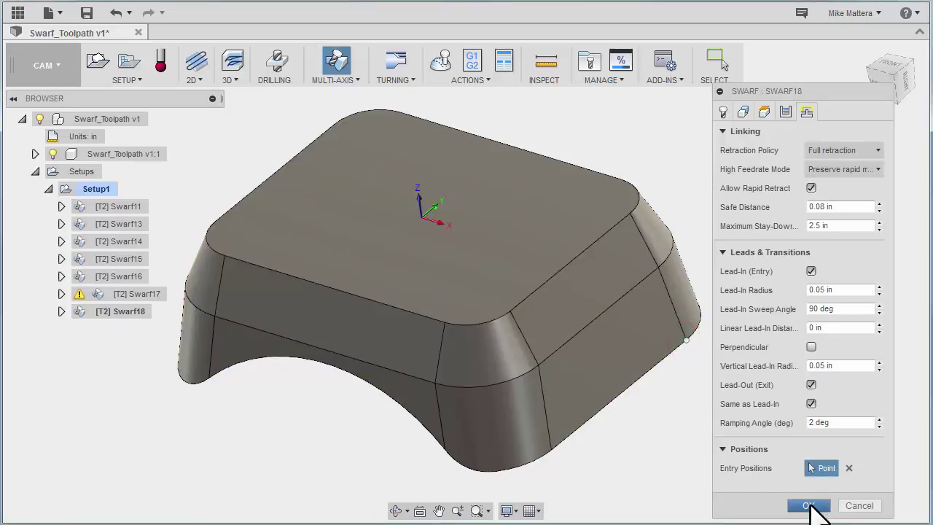
{"action": "left_click", "coordinate": [810, 505]}
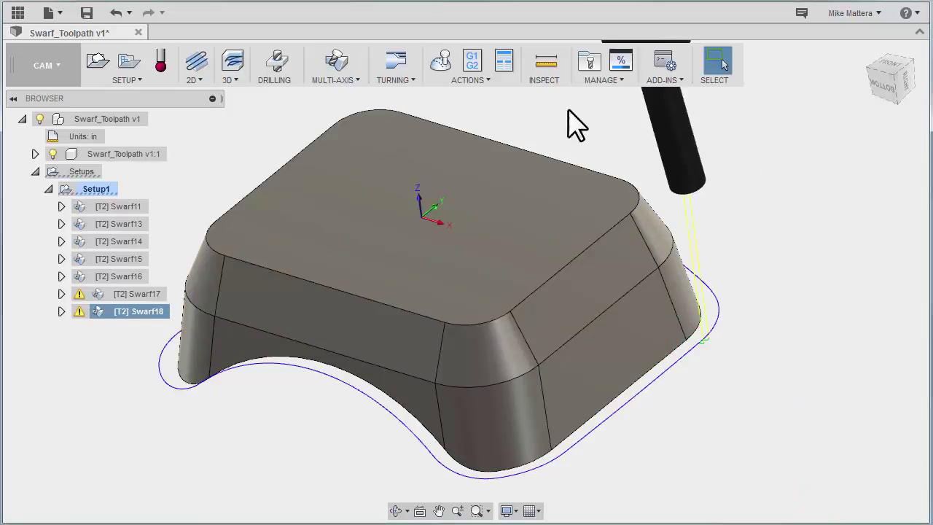
Start an eighth Swarf toolpath with the drive mode set to Surfaces and the selection mode set to Manual.
{"action": "left_click", "coordinate": [334, 64]}
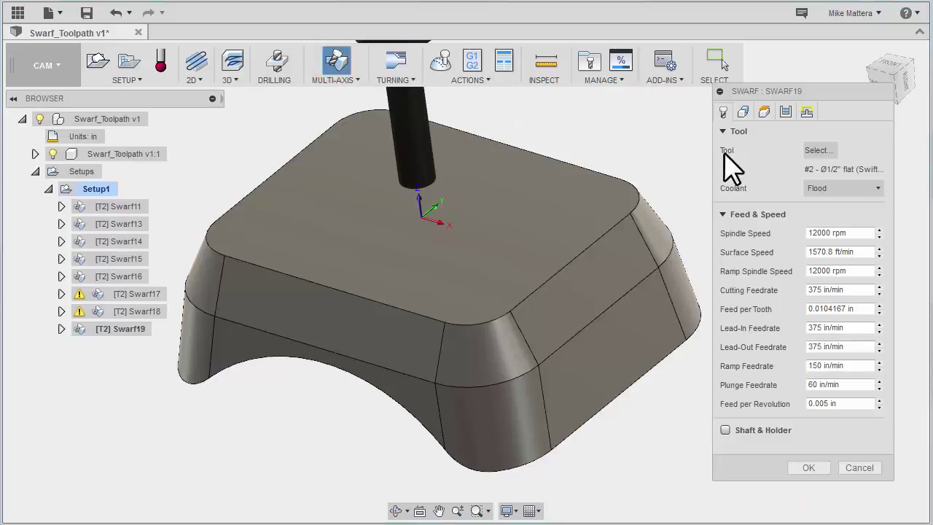
{"action": "left_click", "coordinate": [744, 111]}
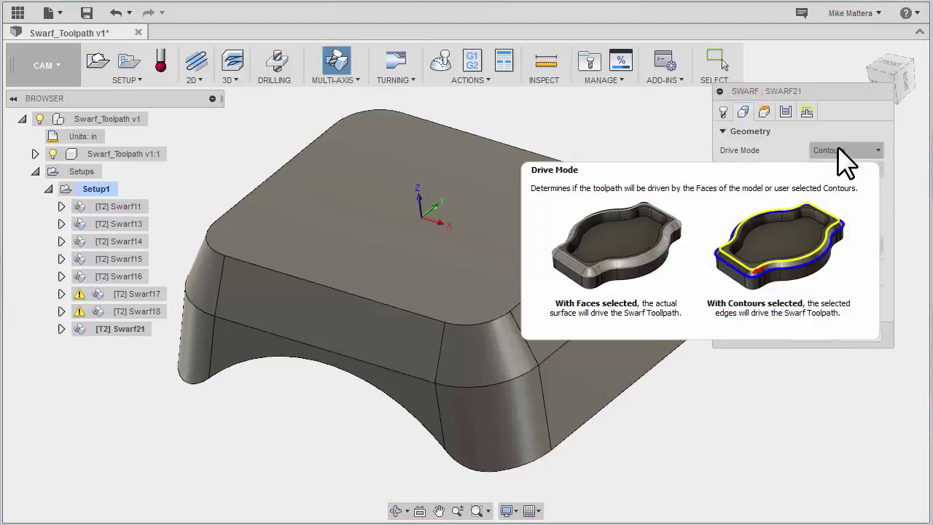
{"action": "left_click", "coordinate": [840, 151]}
{"action": "left_click", "coordinate": [835, 183]}
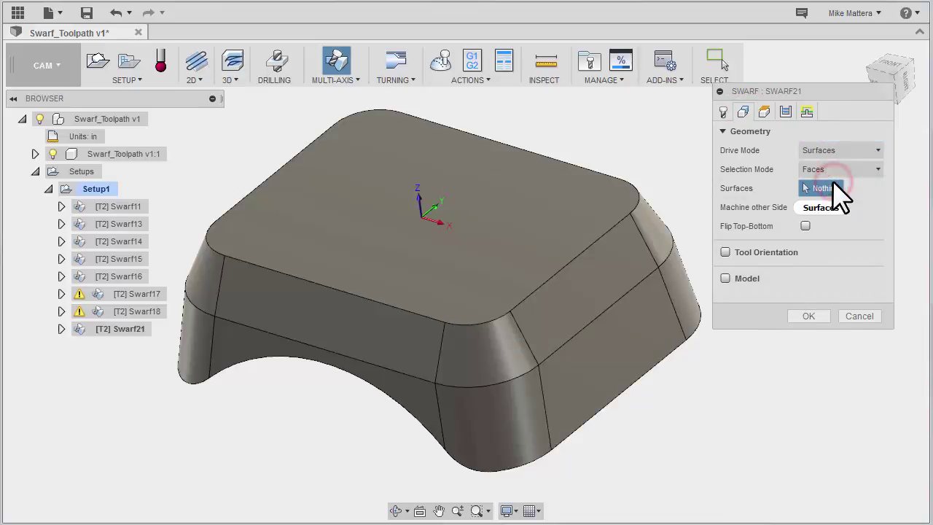
{"action": "left_click", "coordinate": [845, 172]}
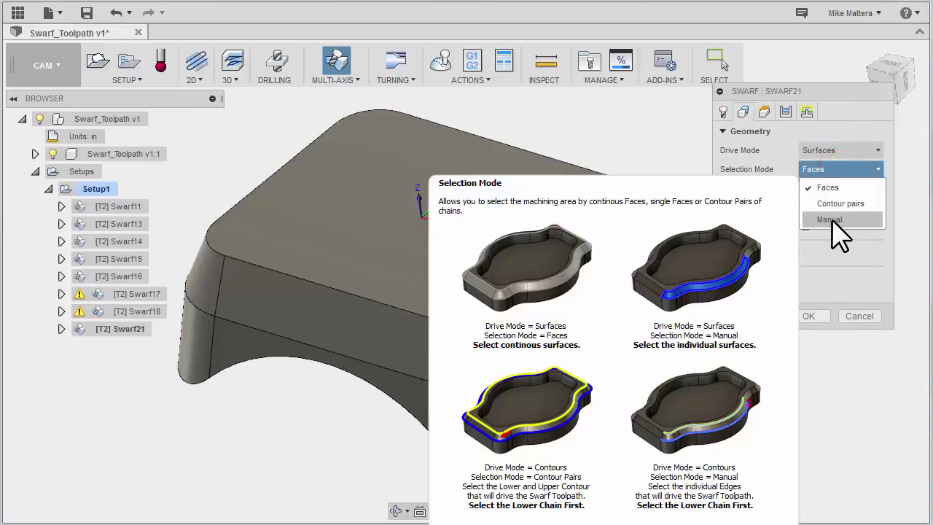
{"action": "left_click", "coordinate": [831, 219]}
Select the lower faces of the short side, the adjoining rounded corner and the arched long side, and generate the toolpath.
{"action": "left_click", "coordinate": [616, 347]}
{"action": "left_click", "coordinate": [510, 402]}
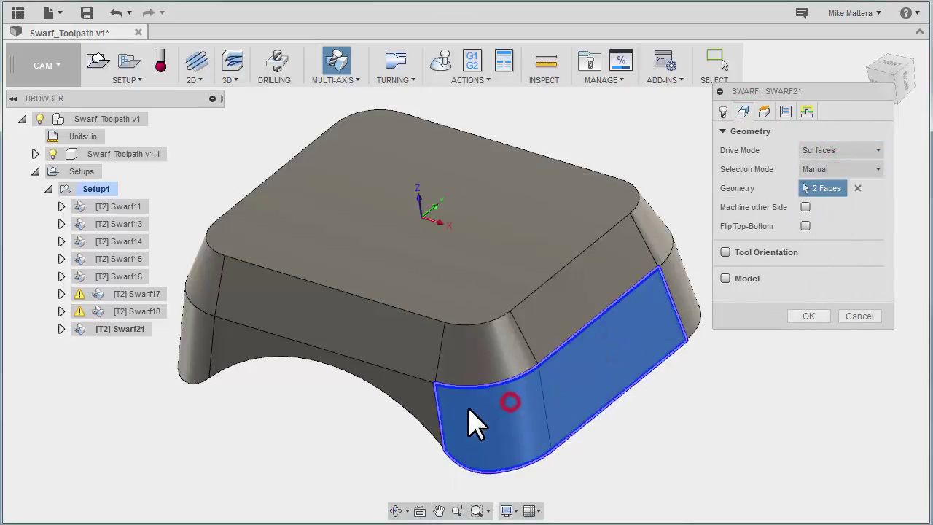
{"action": "left_click", "coordinate": [412, 394]}
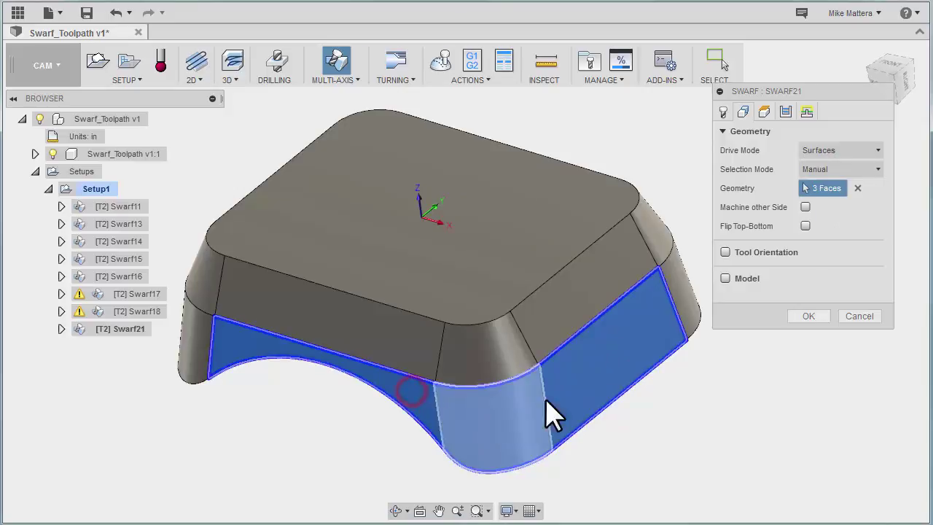
{"action": "left_click", "coordinate": [811, 317]}
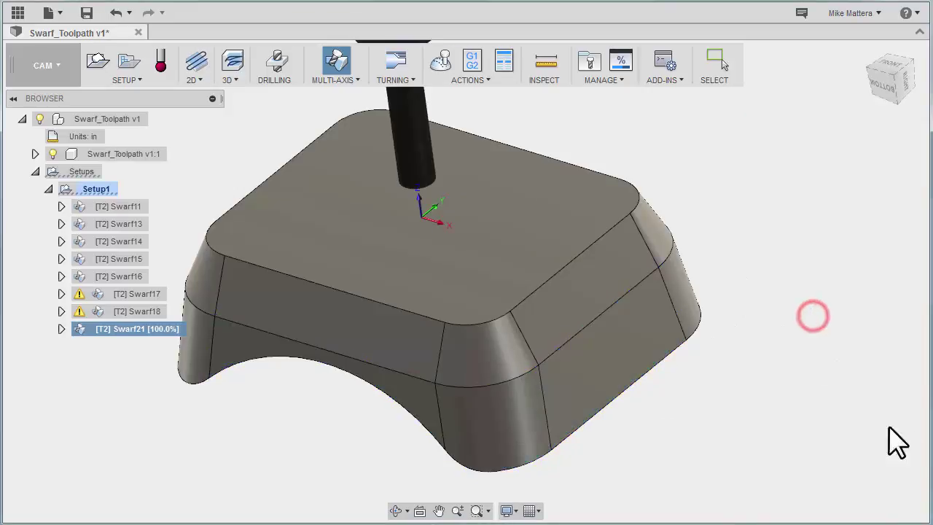
Simulate all Swarf toolpaths in Setup1 and play the simulation.
{"action": "left_click", "coordinate": [96, 189]}
{"action": "right_click", "coordinate": [94, 189]}
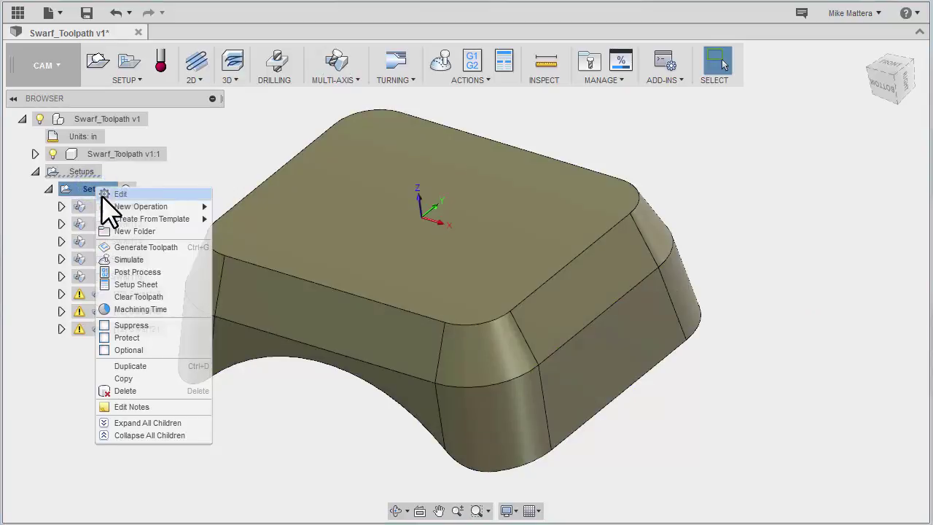
{"action": "left_click", "coordinate": [124, 260]}
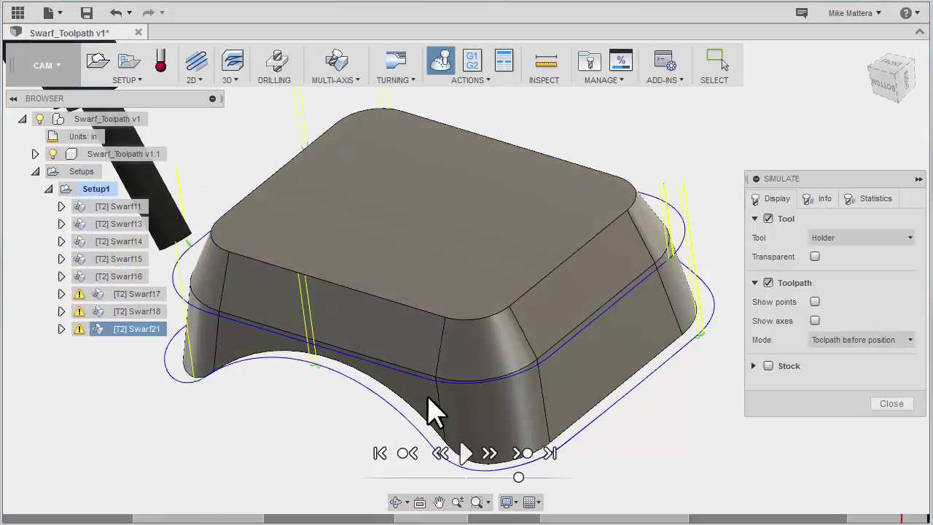
{"action": "left_click", "coordinate": [465, 452]}
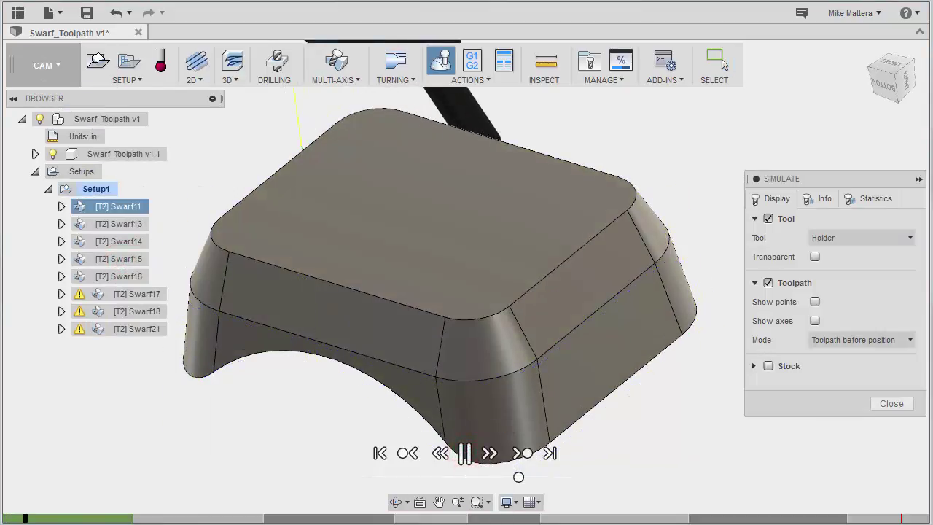